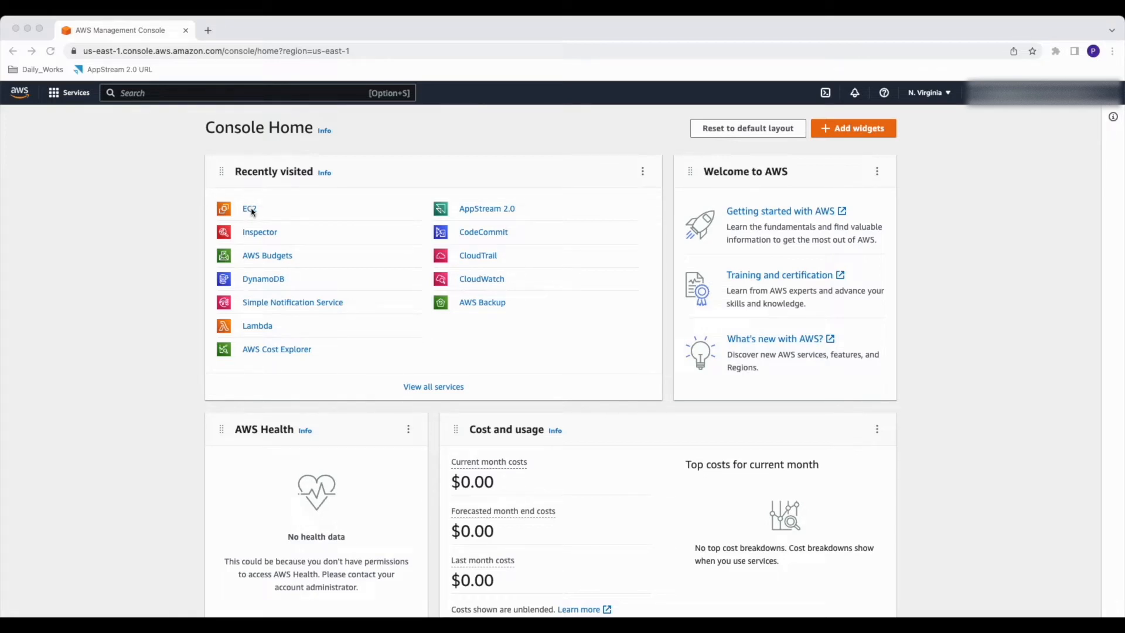
Search for the EC2 service, open it, and go to its key pairs.
click(126, 94)
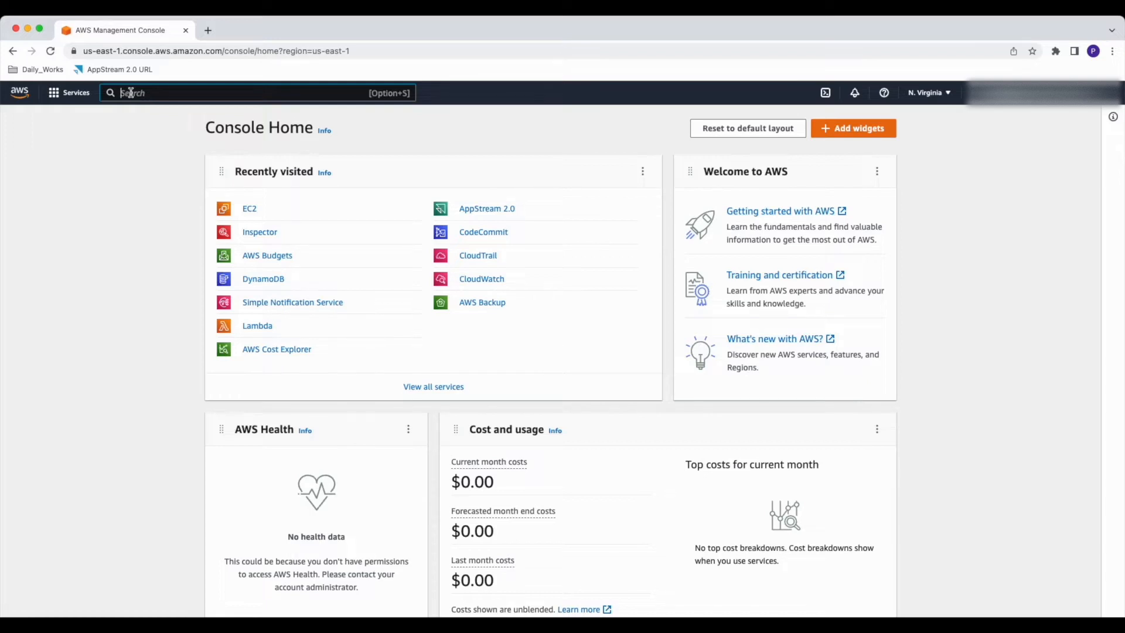
text(EC2)
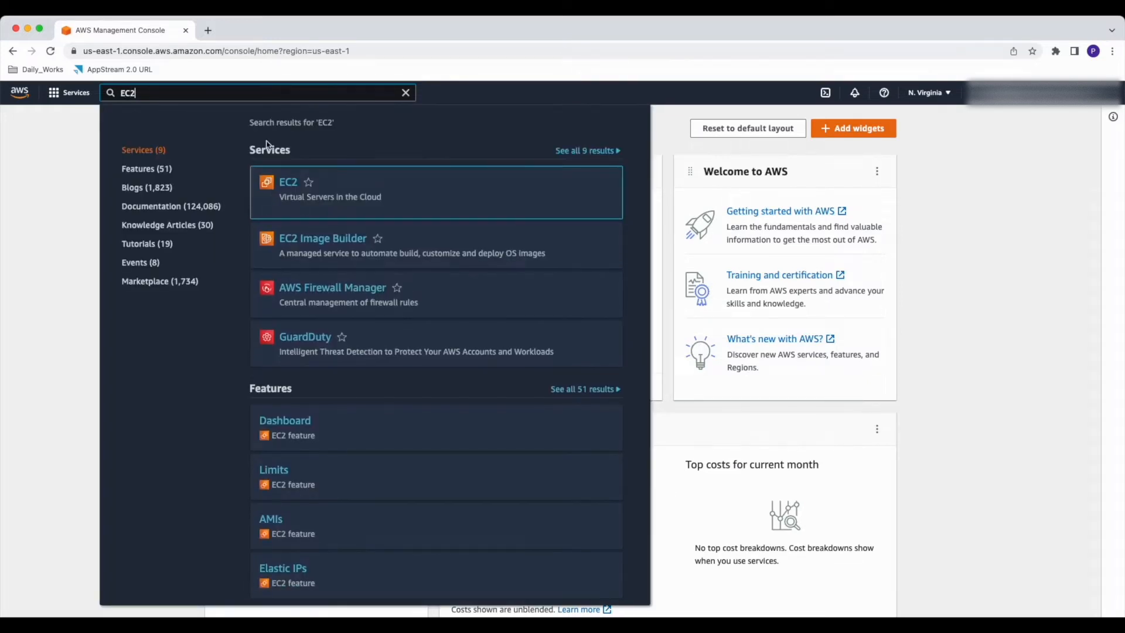
click(289, 183)
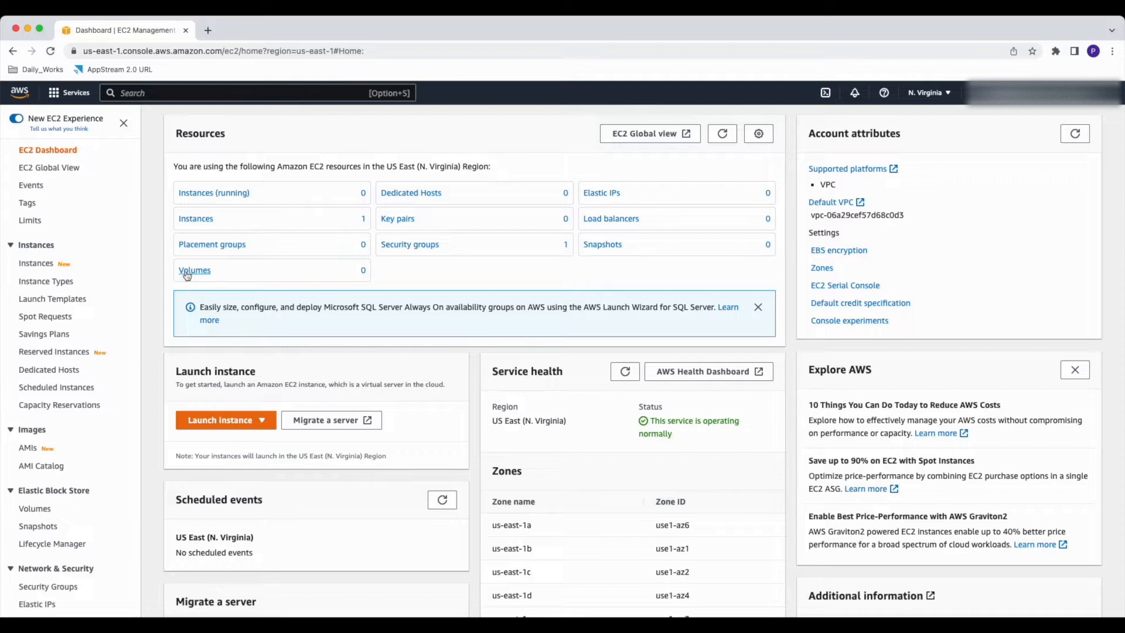
click(394, 221)
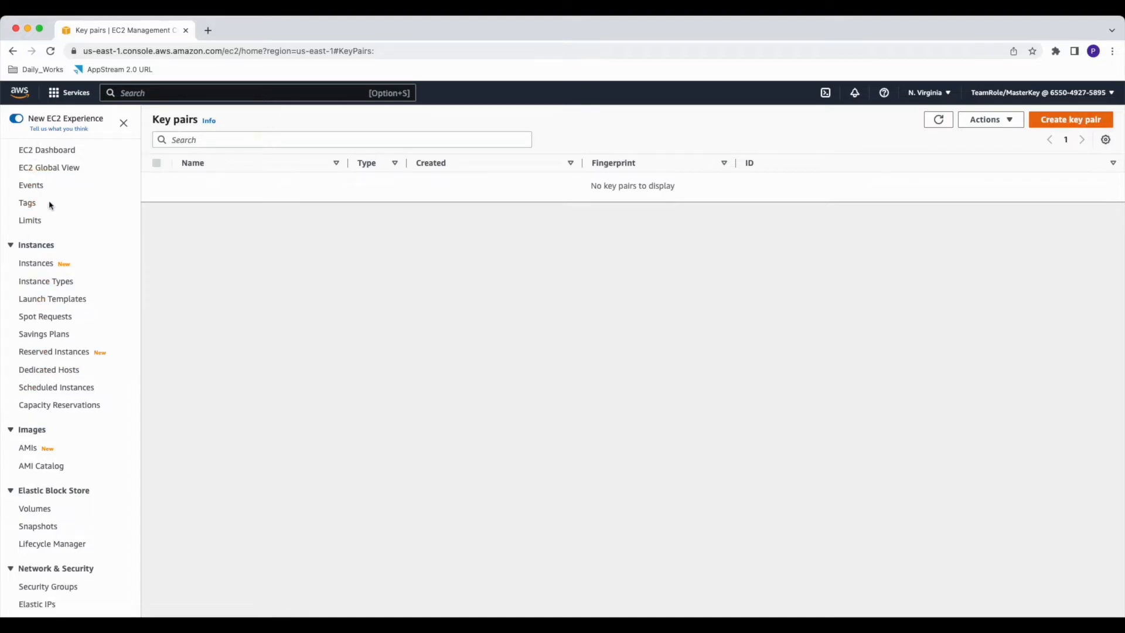
Create an RSA key pair named Test_EC2_KP in .pem format.
scroll(48, 369, down, 5)
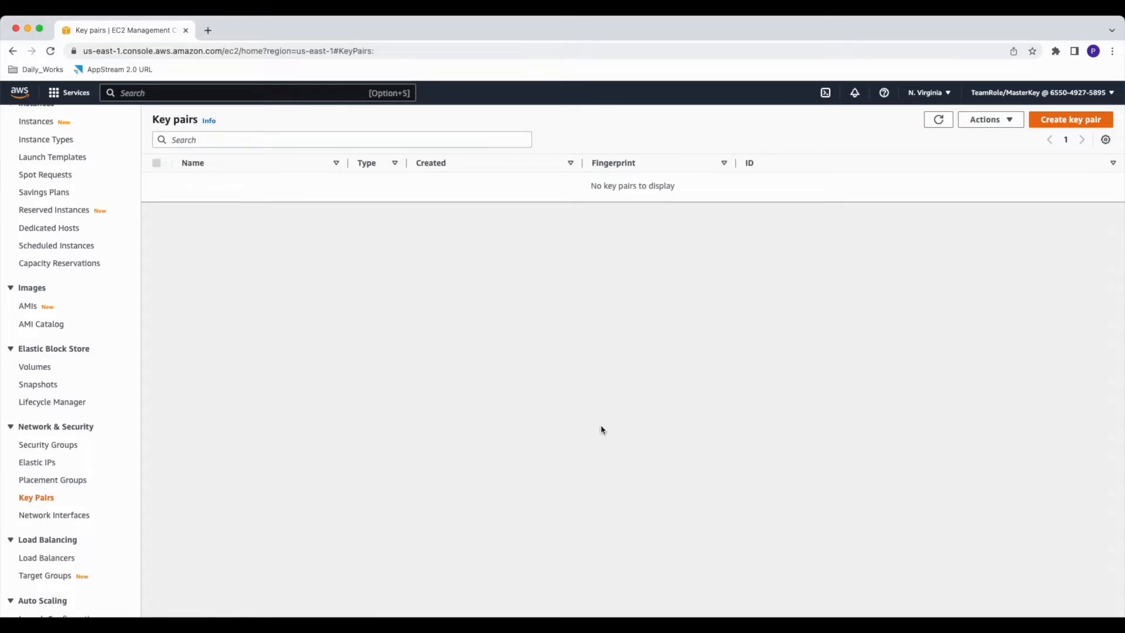
click(1061, 121)
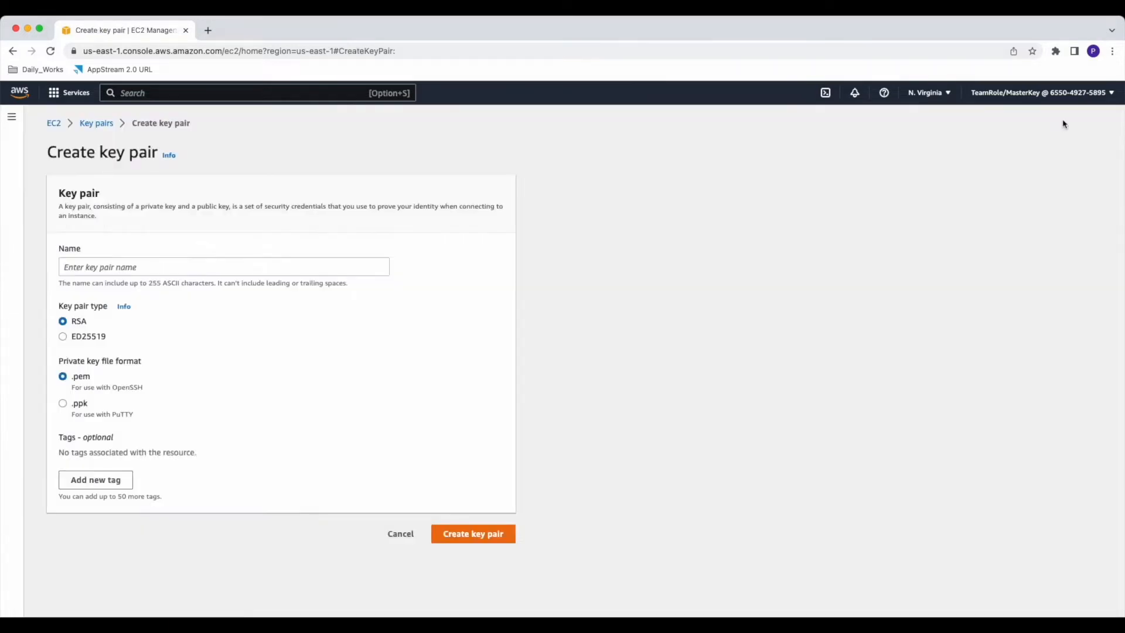
click(115, 266)
text(Test_EC2_KP)
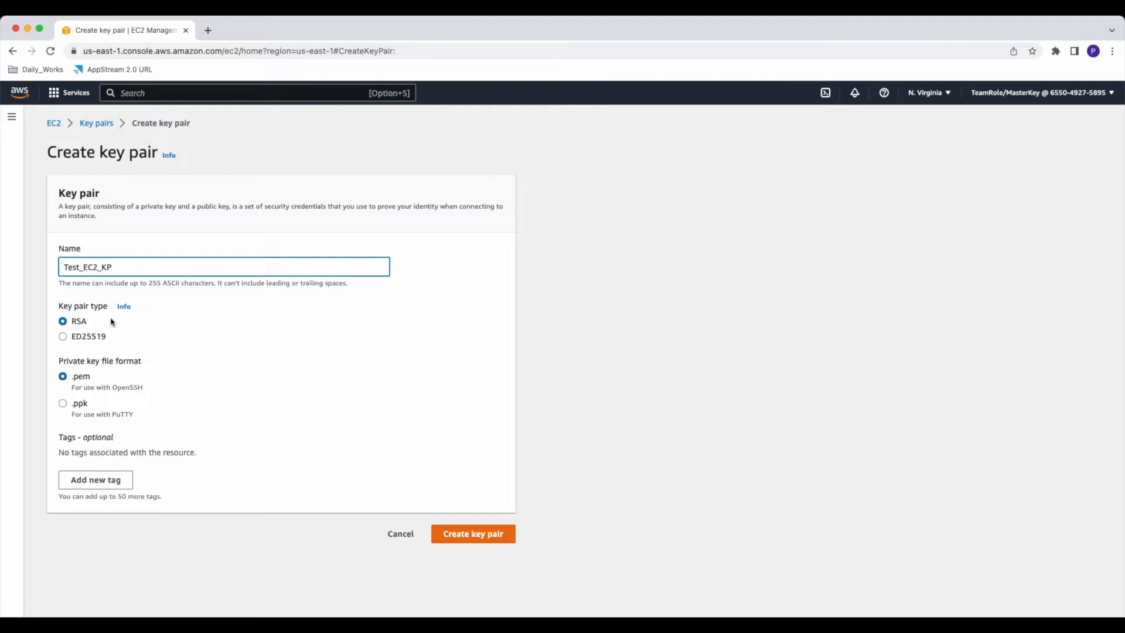
click(479, 539)
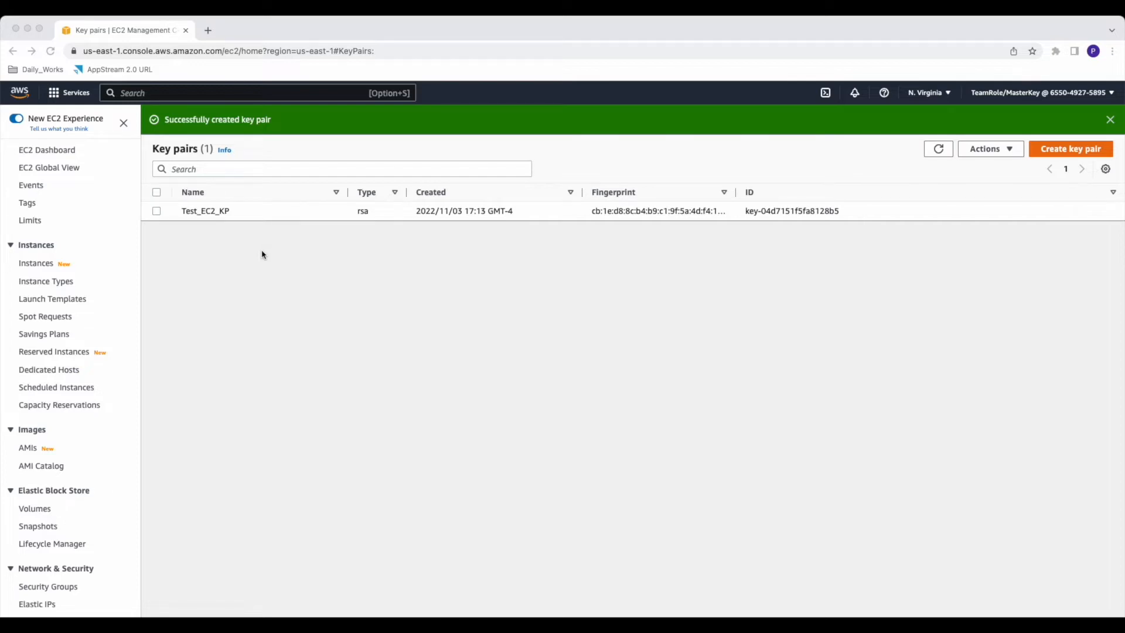
Start launching a new instance from the EC2 instances list and name it Test_EC2_Linux.
click(59, 154)
click(58, 154)
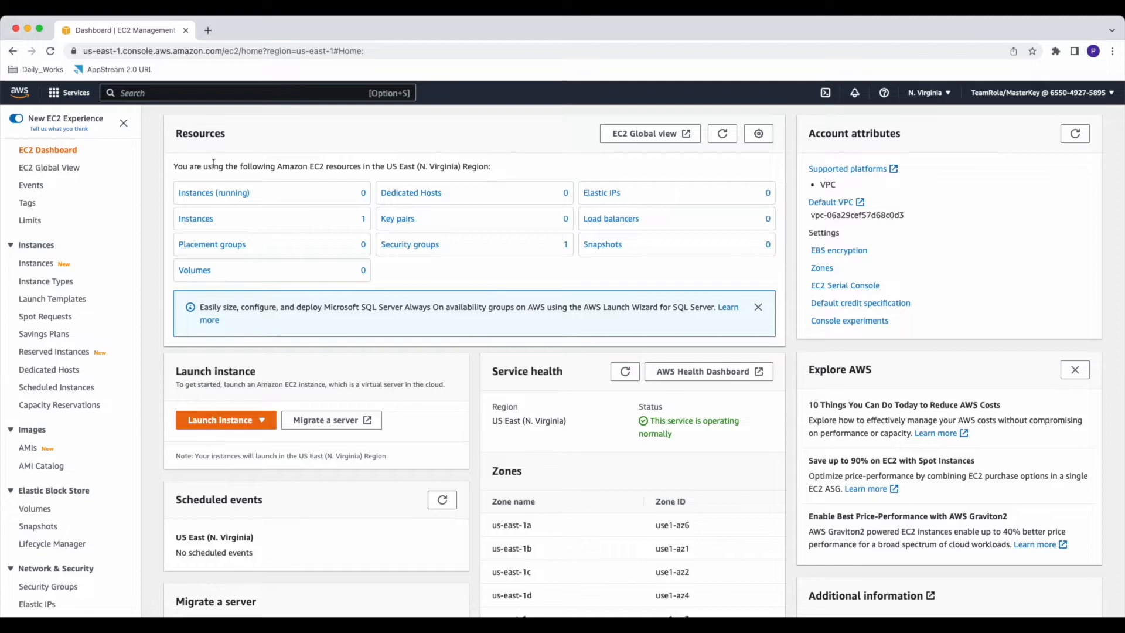
click(199, 219)
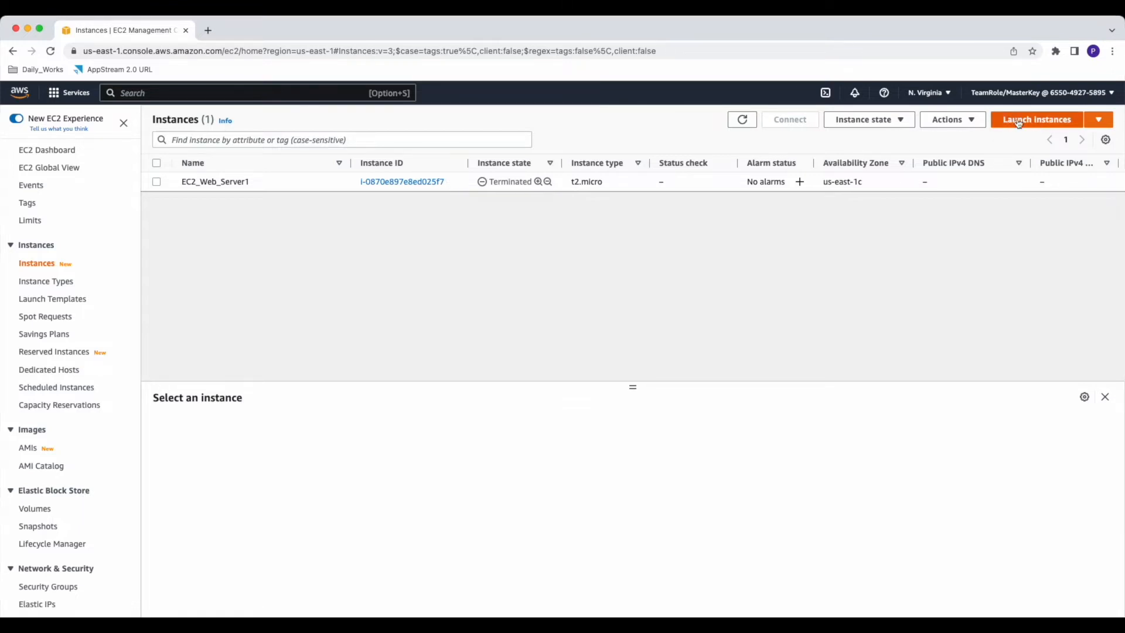
click(1037, 121)
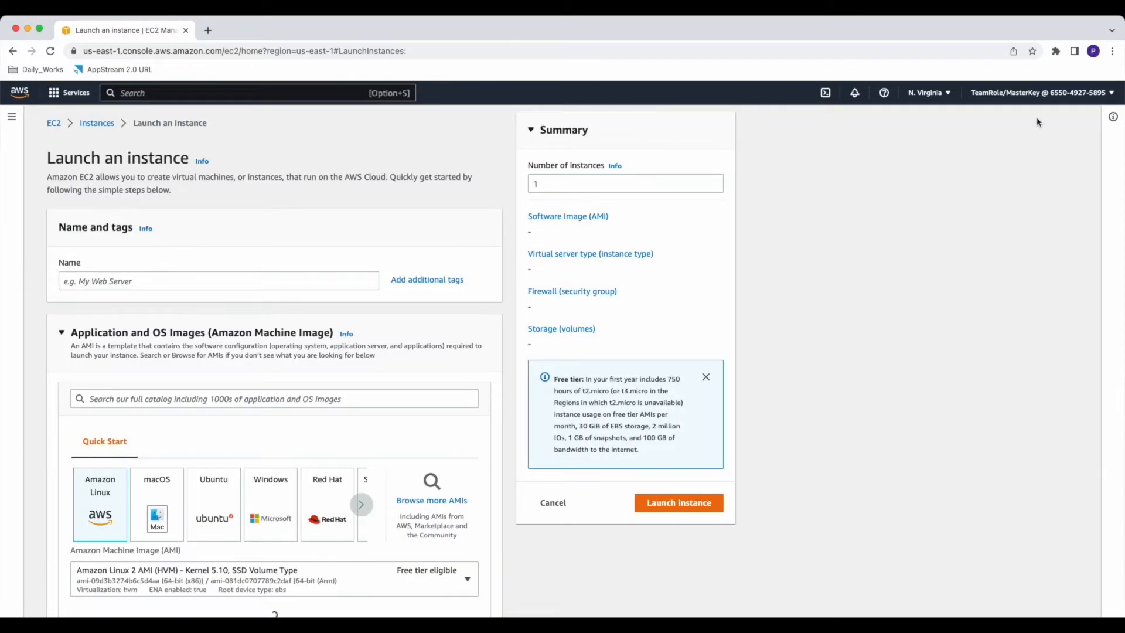
click(92, 280)
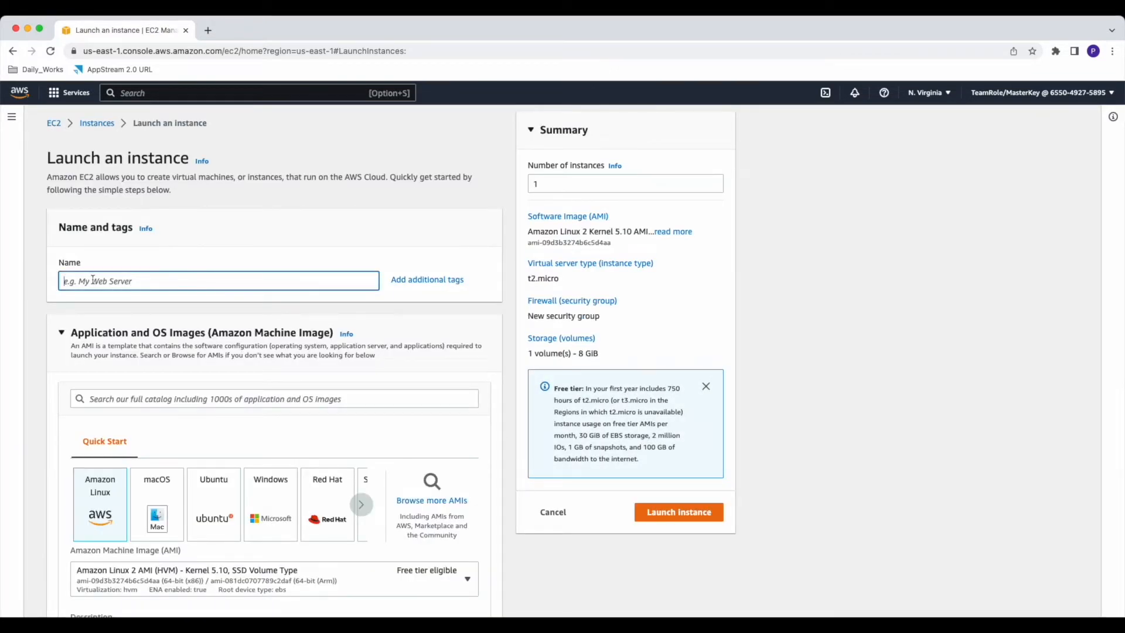
text(Test_EC2_Linux)
Look through the quick-start operating systems and open the full AMI catalog to examine its machine images.
click(360, 504)
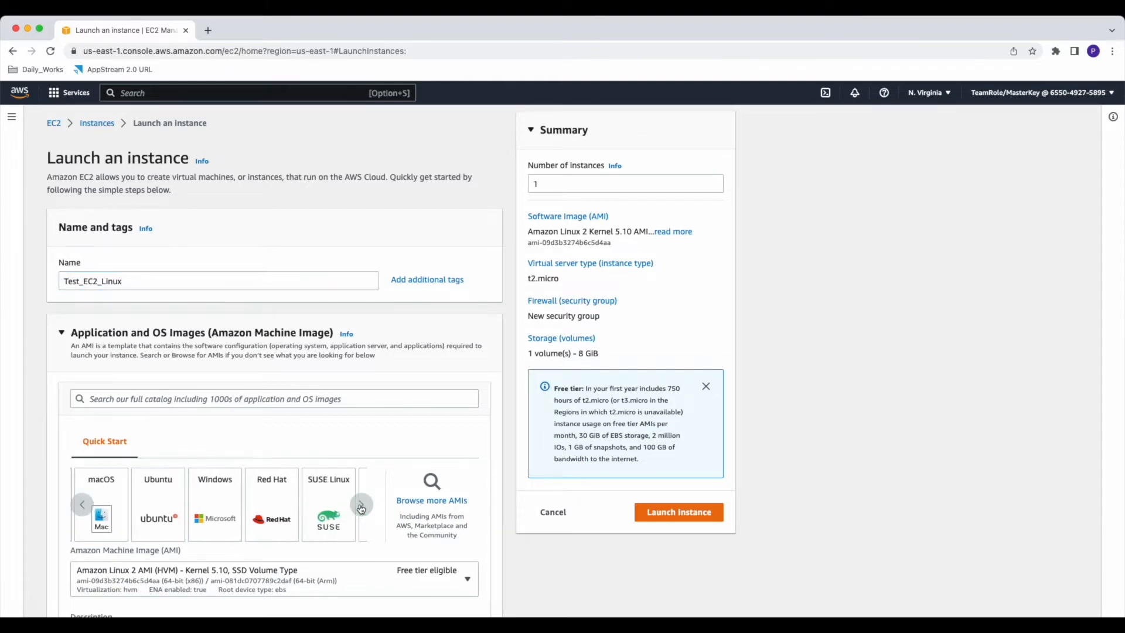
click(84, 504)
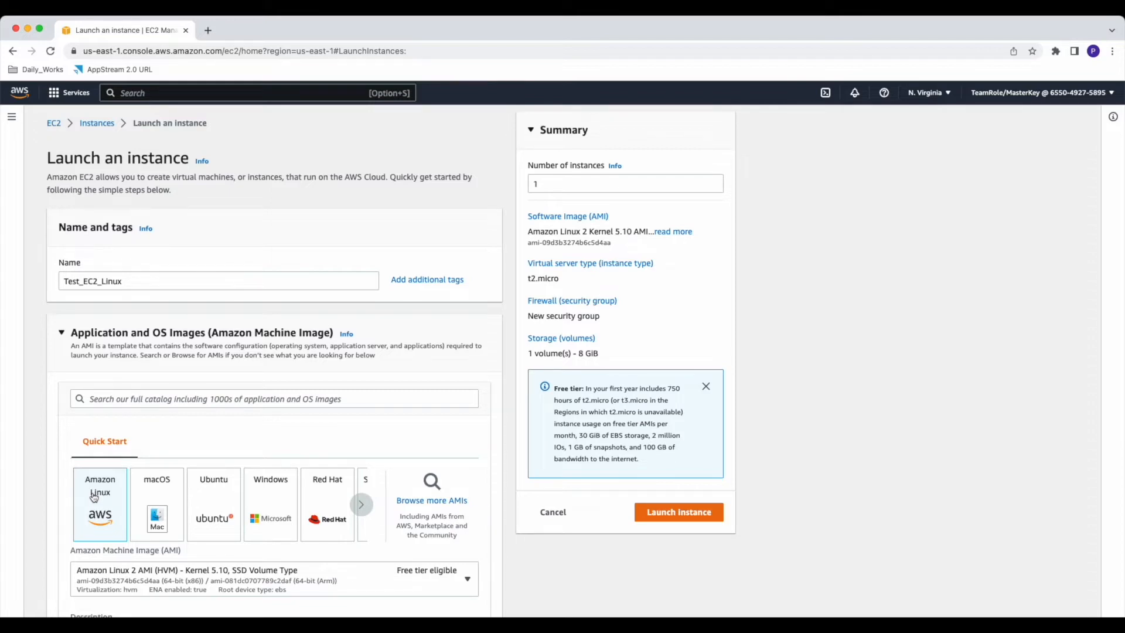
scroll(94, 497, down, 2)
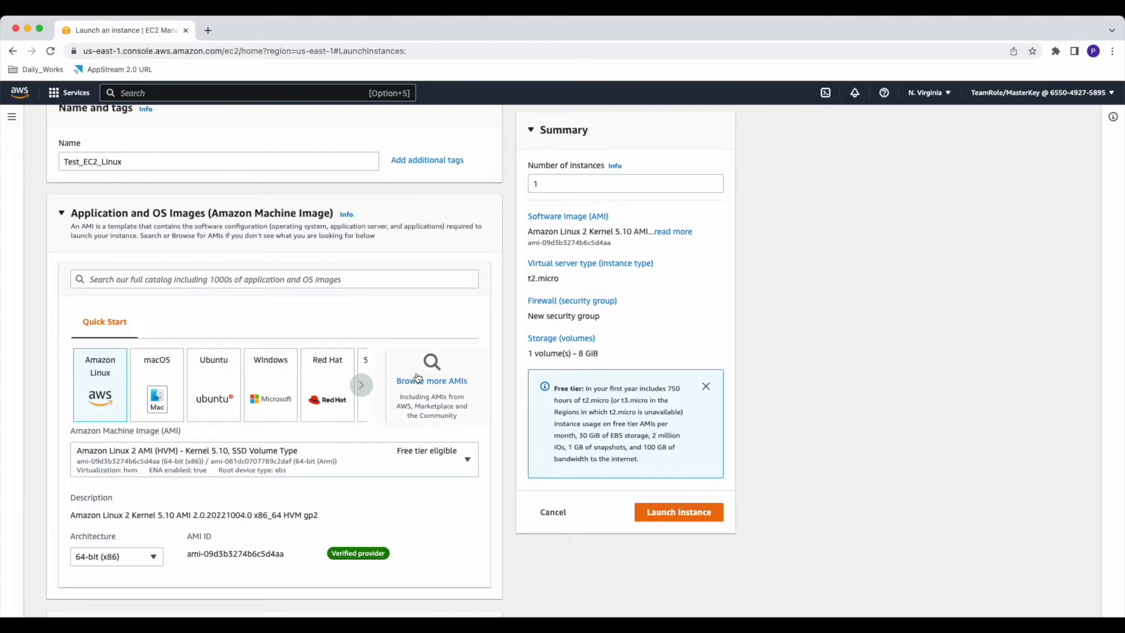
click(434, 382)
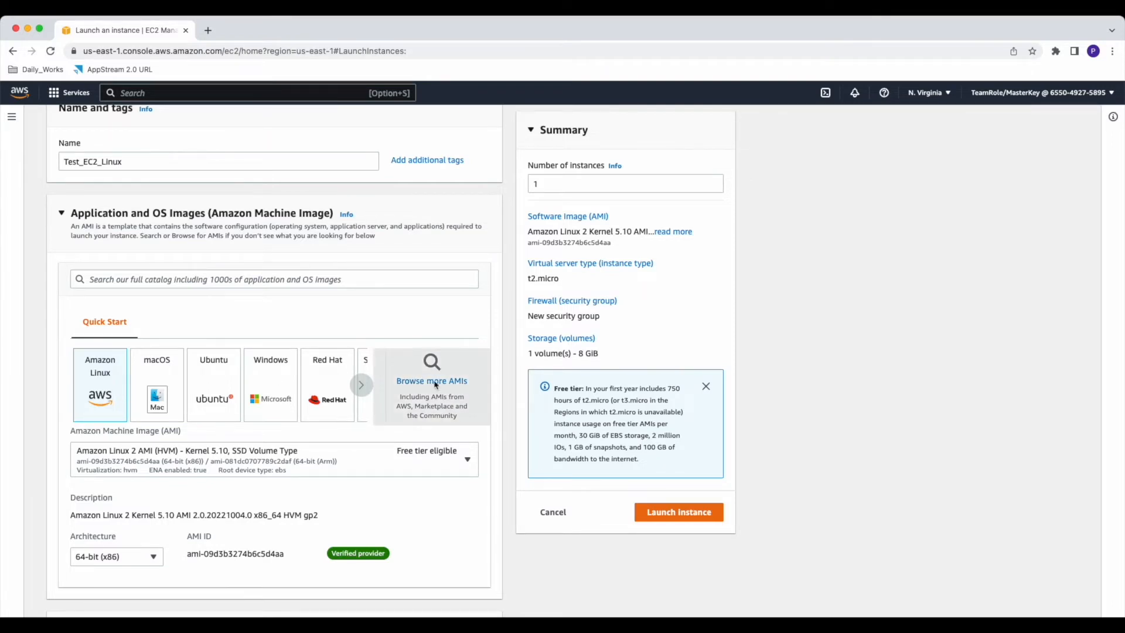
scroll(305, 412, down, 2)
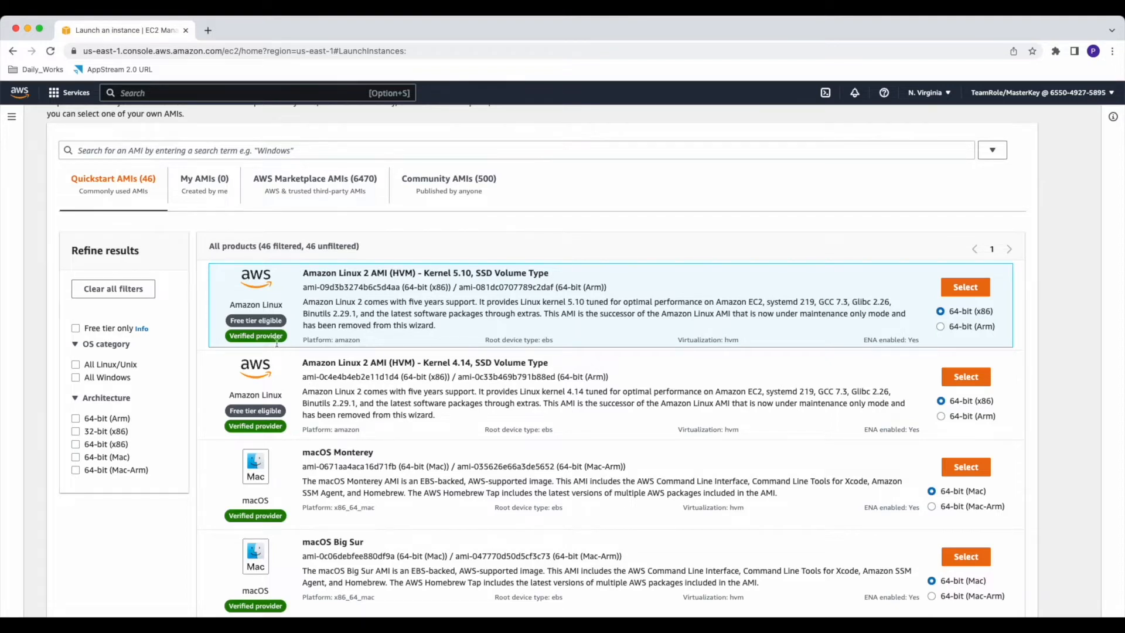
scroll(284, 369, down, 5)
scroll(289, 382, down, 1)
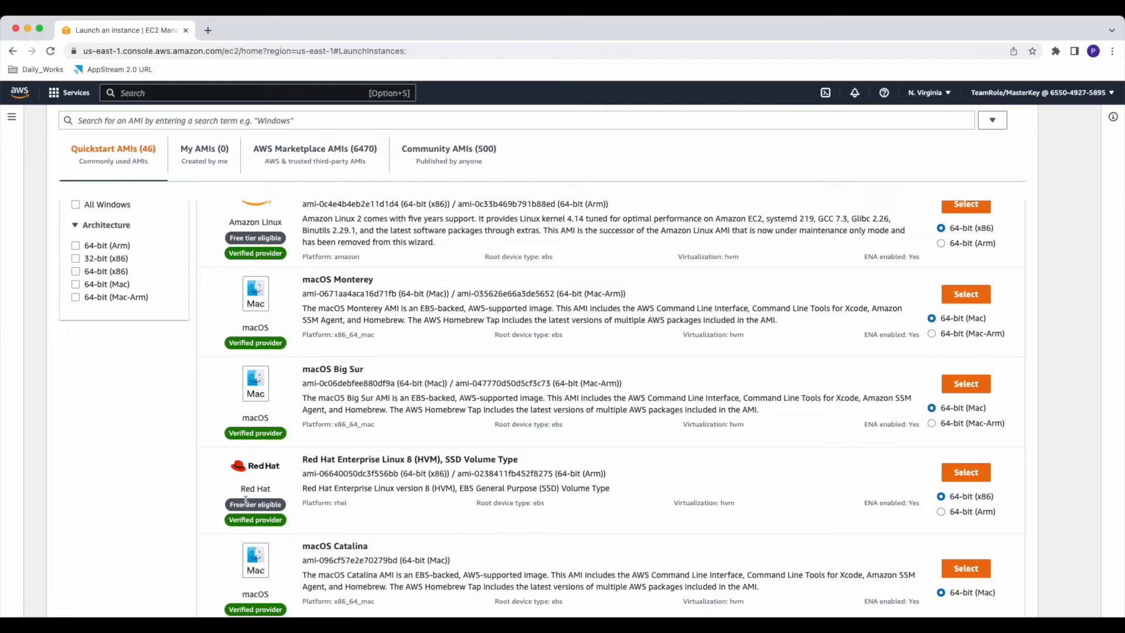
scroll(275, 498, up, 9)
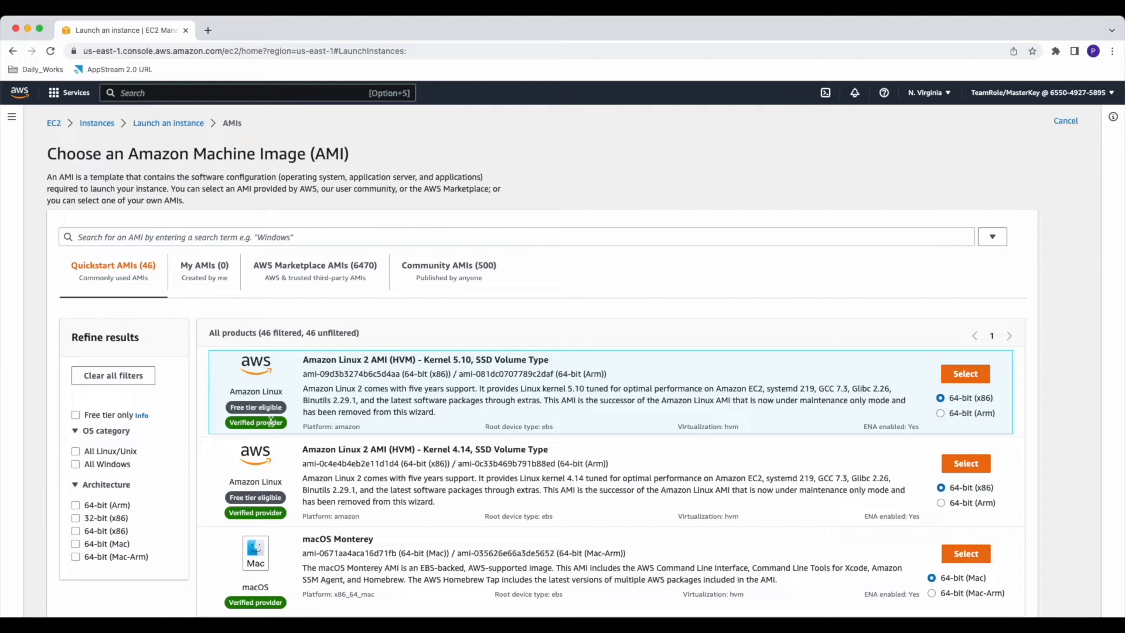
Filter the AMI catalog to free tier only and select Amazon Linux 2 AMI (HVM) - Kernel 5.10, 64-bit (x86).
click(76, 415)
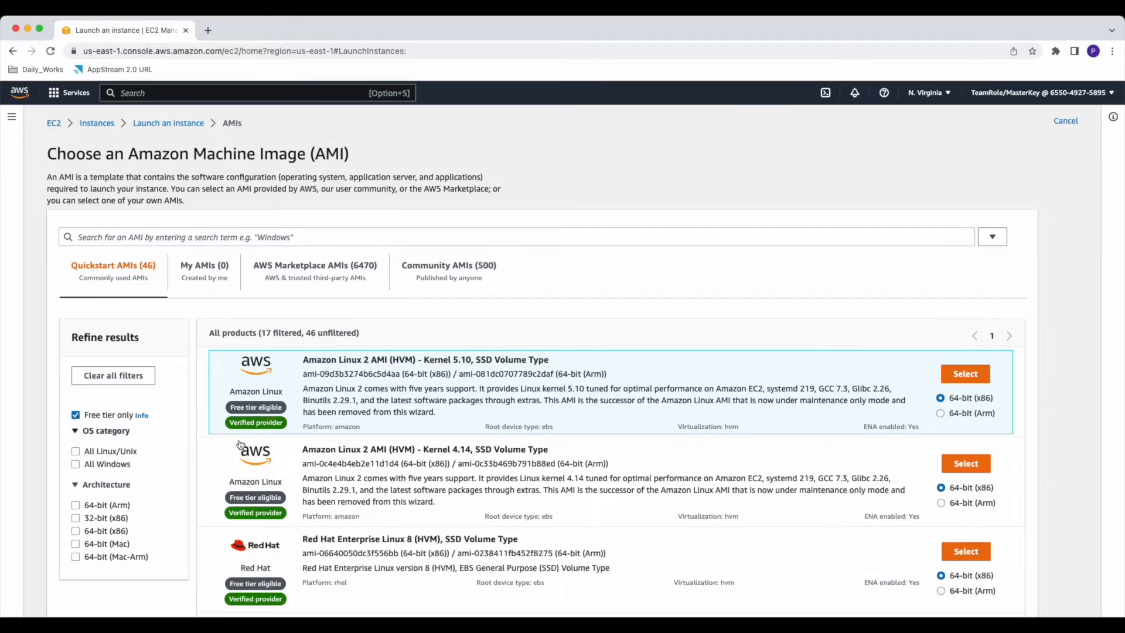
scroll(412, 444, down, 3)
scroll(411, 444, down, 3)
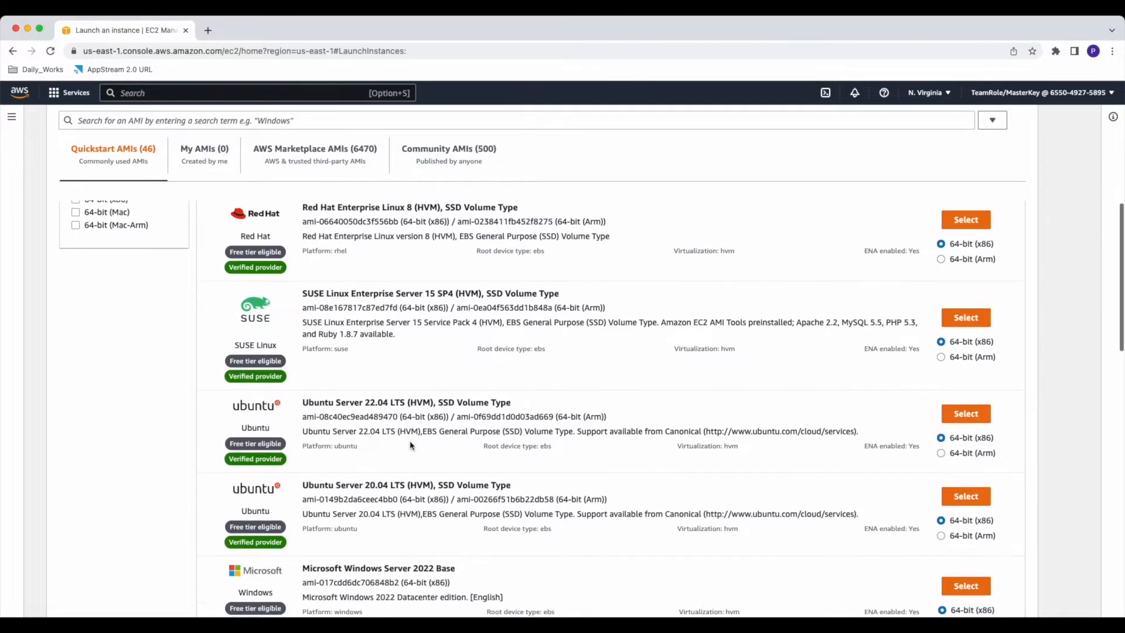
scroll(407, 444, down, 3)
scroll(407, 444, down, 3)
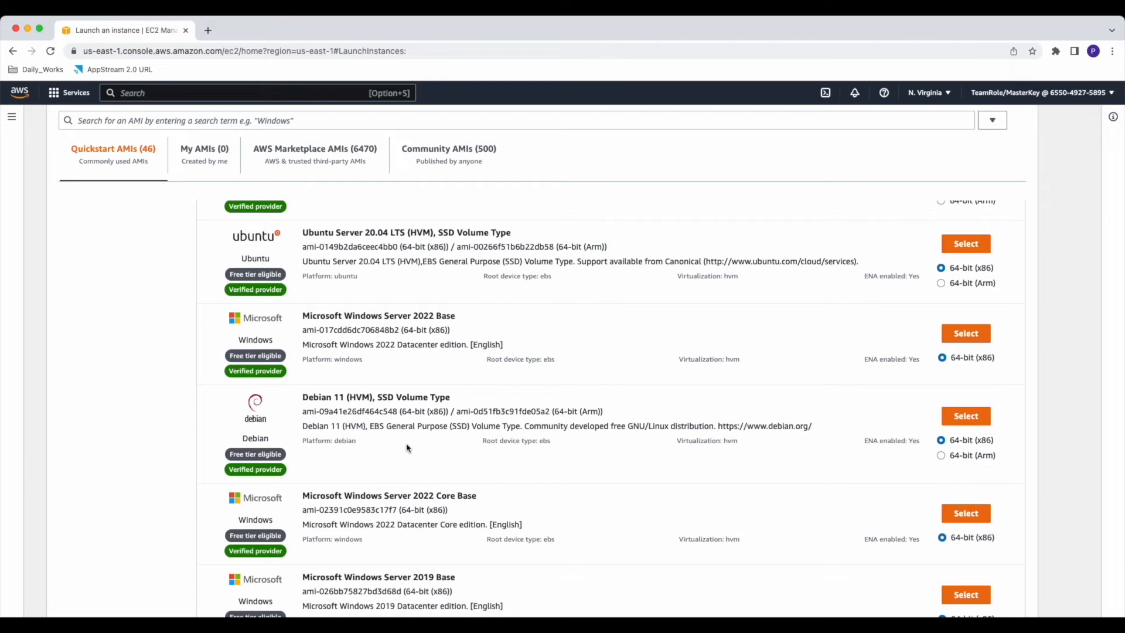
scroll(409, 447, up, 10)
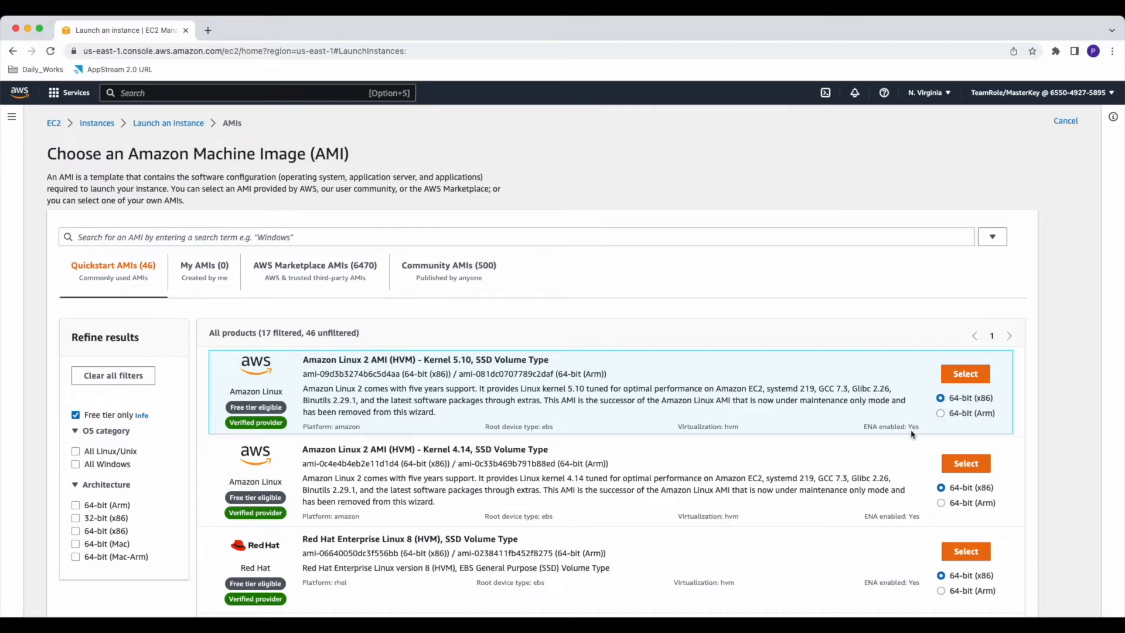
scroll(748, 473, down, 3)
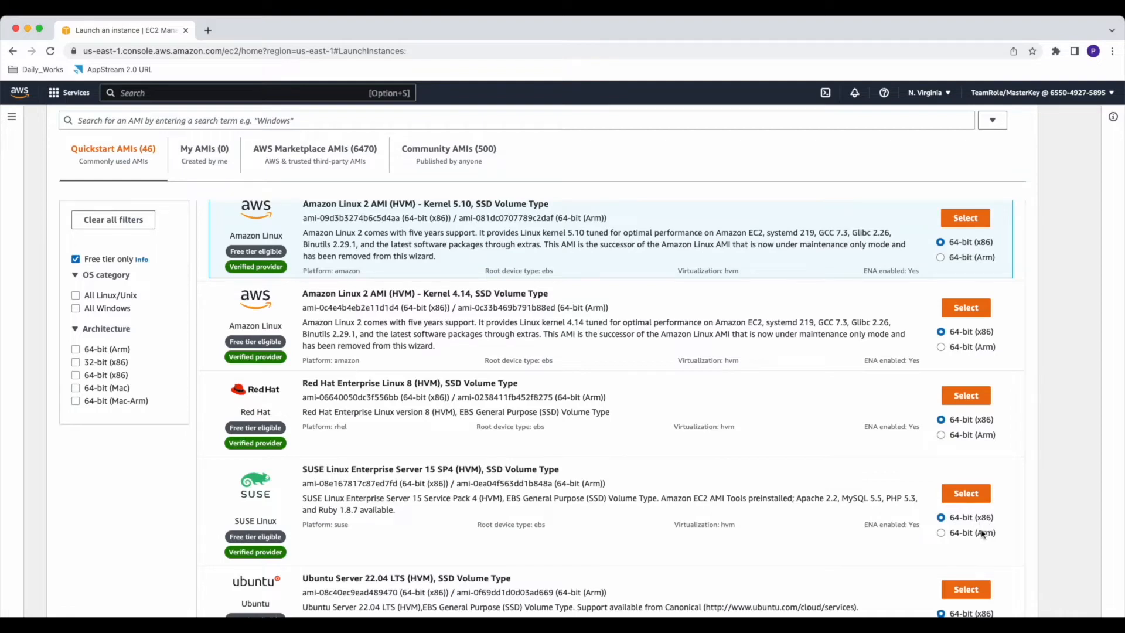
scroll(988, 531, down, 7)
scroll(986, 534, down, 1)
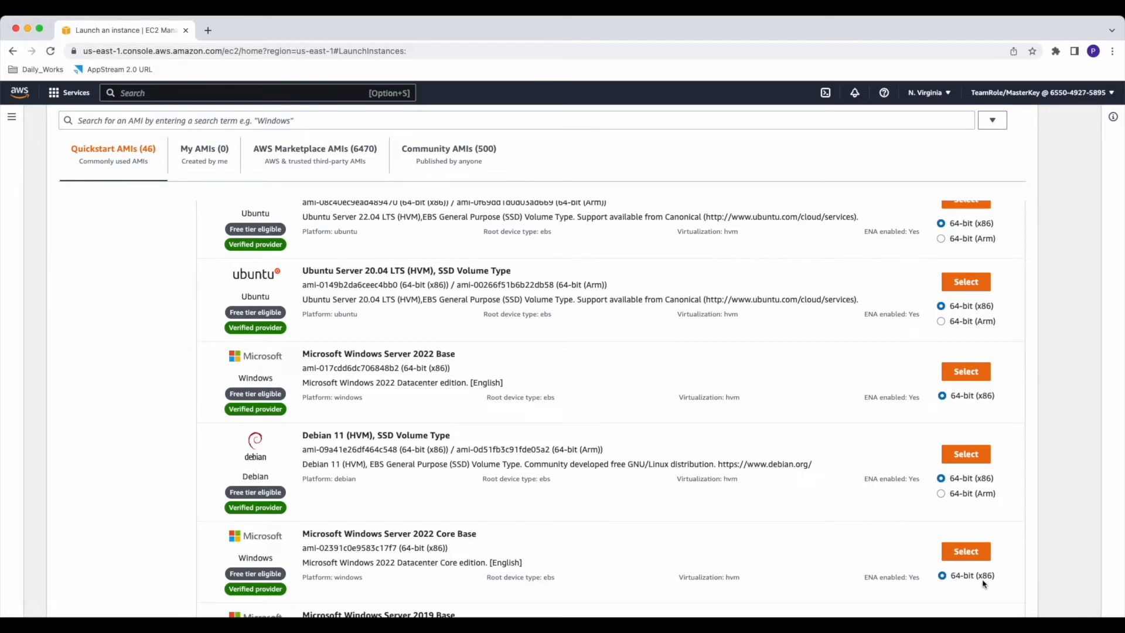
scroll(937, 468, up, 10)
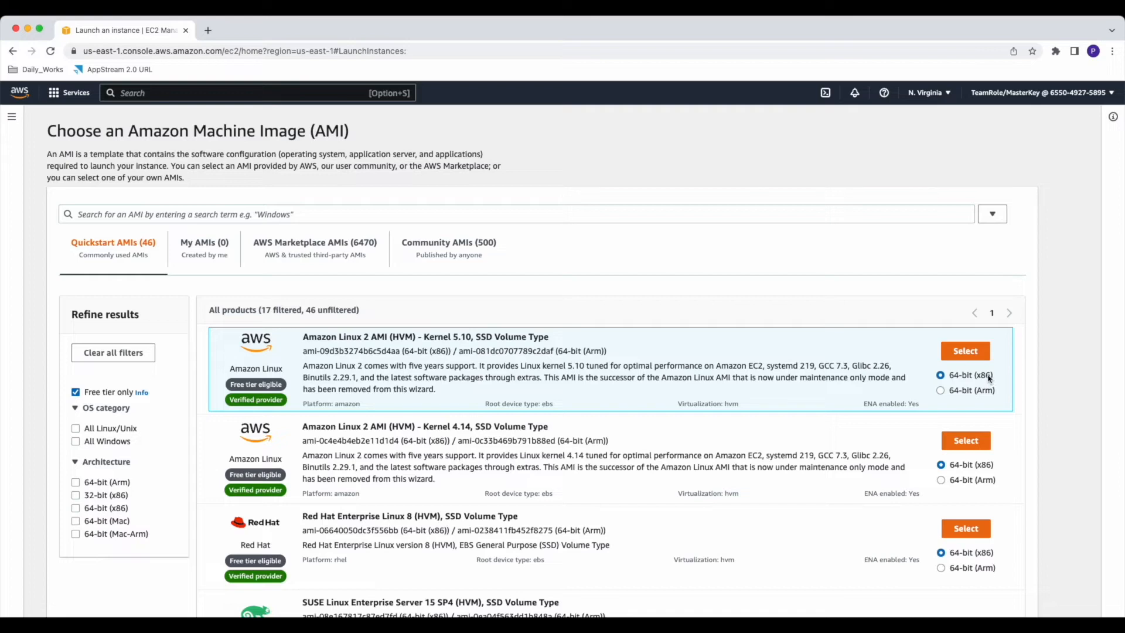
click(967, 352)
Review the available instance types and choose t2.micro for the instance.
scroll(378, 415, down, 5)
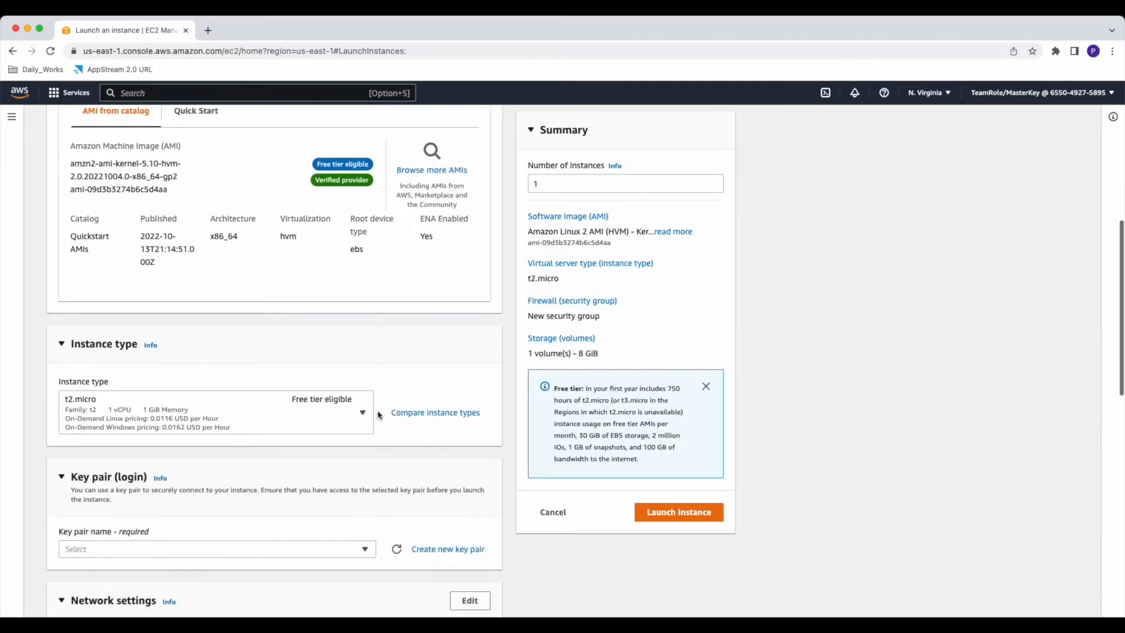
click(216, 371)
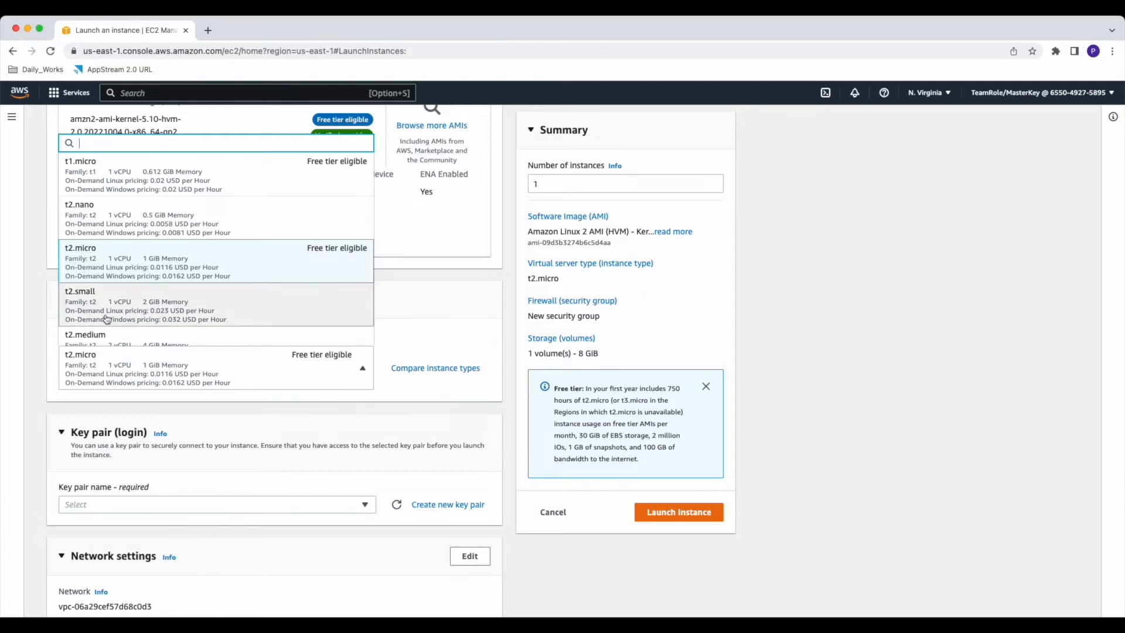
scroll(109, 296, down, 2)
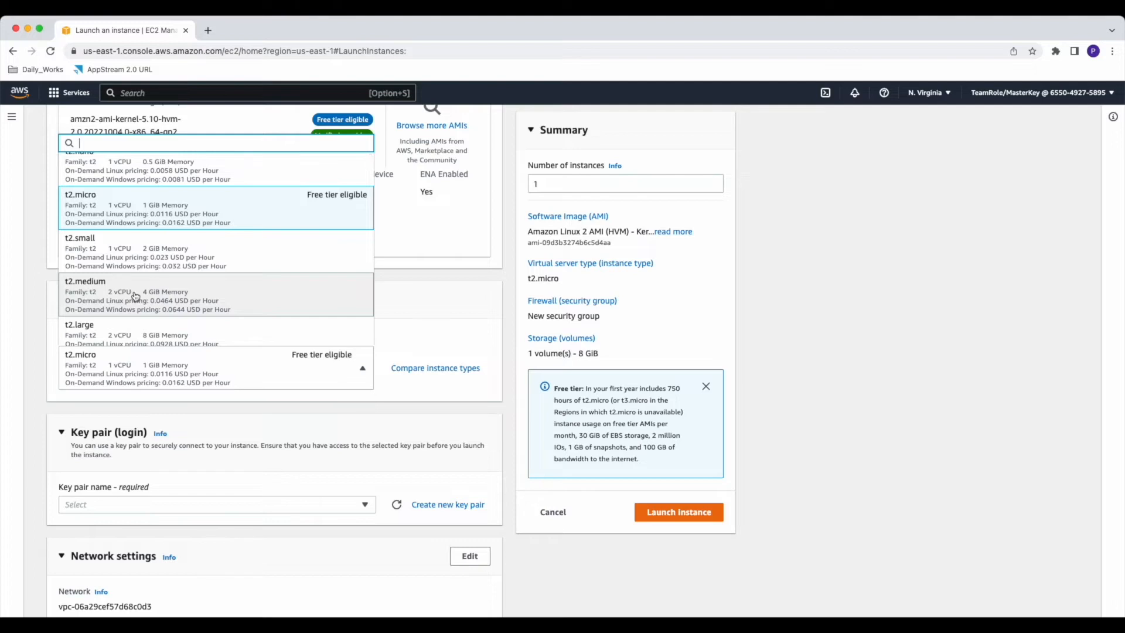
scroll(133, 296, up, 1)
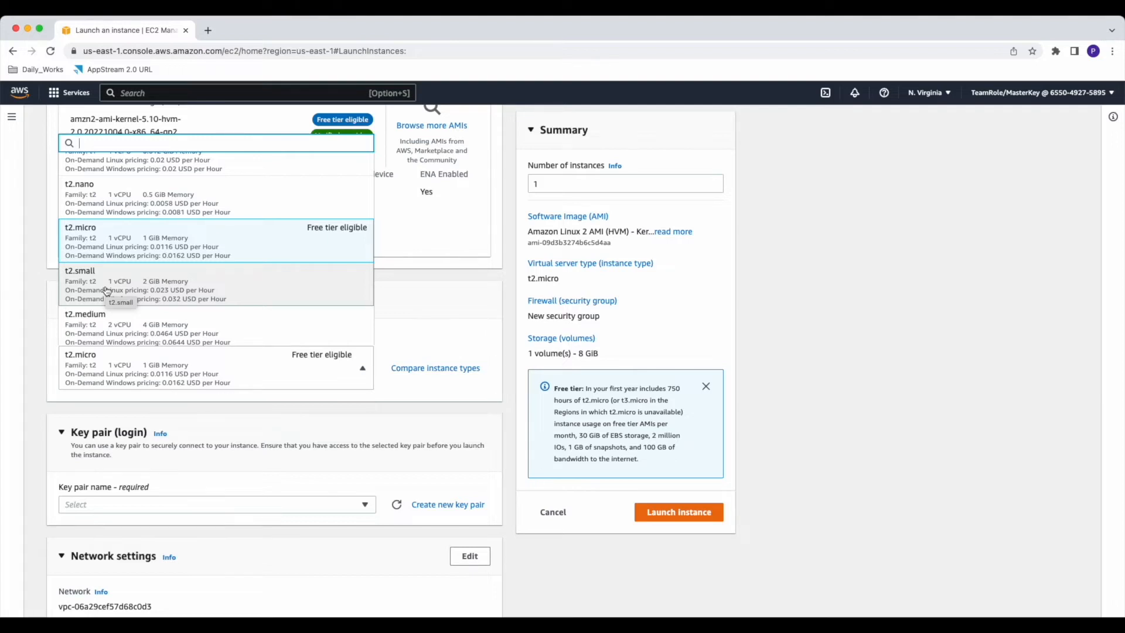
click(101, 243)
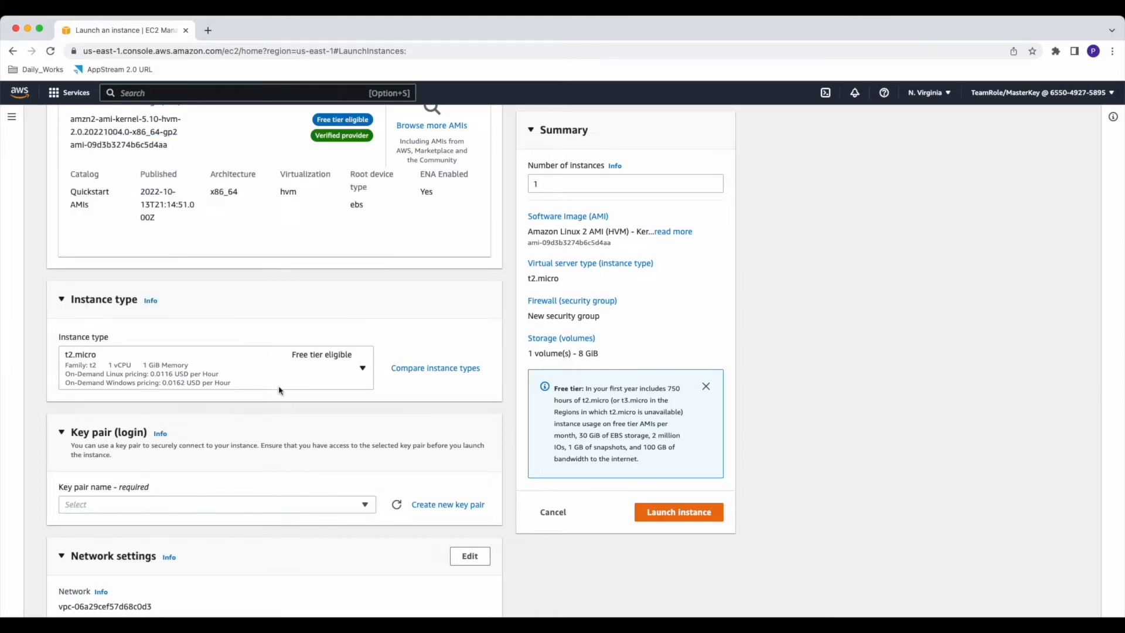
Assign the Test_EC2_KP key pair to the instance for login.
scroll(152, 368, down, 2)
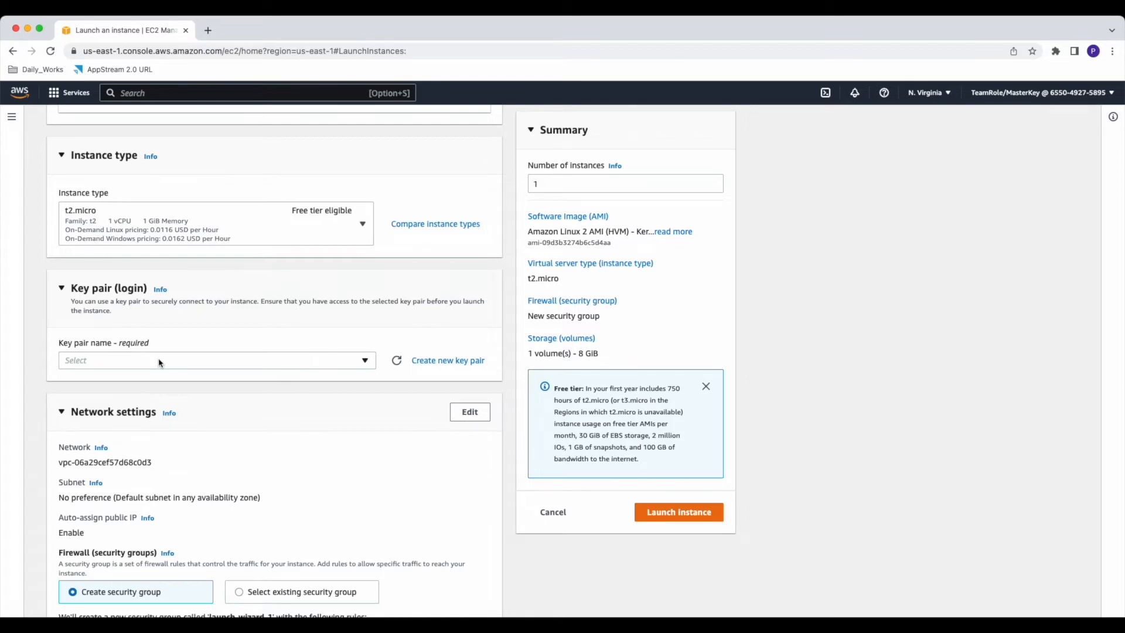
click(158, 361)
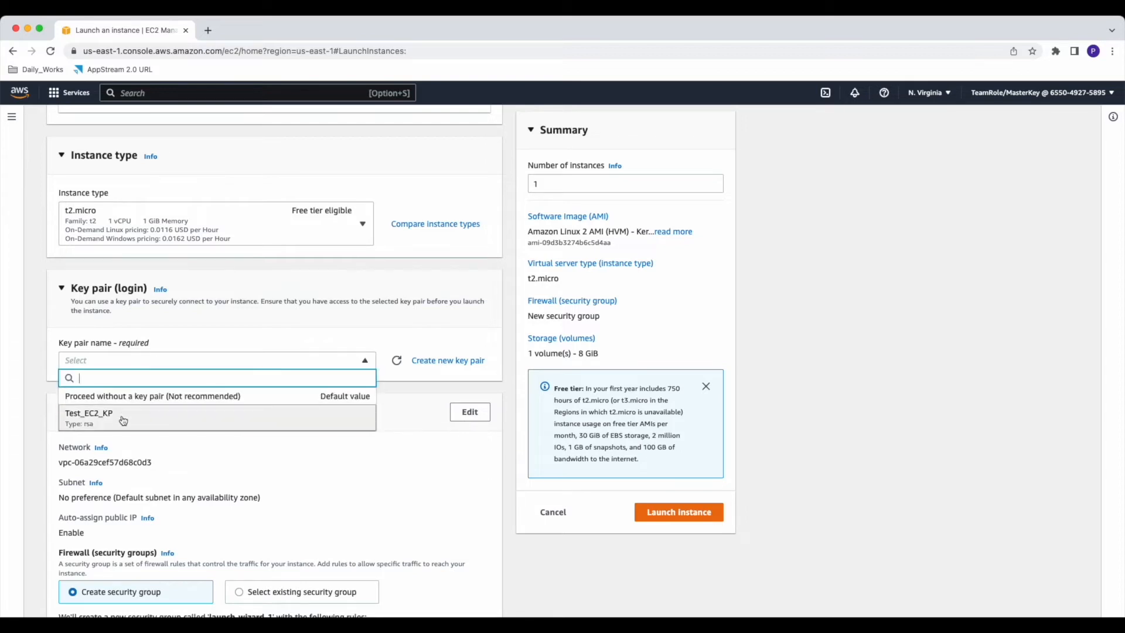
click(123, 420)
Edit the network settings, keeping the default VPC and choosing the subnet in availability zone us-east-1a.
scroll(254, 463, down, 2)
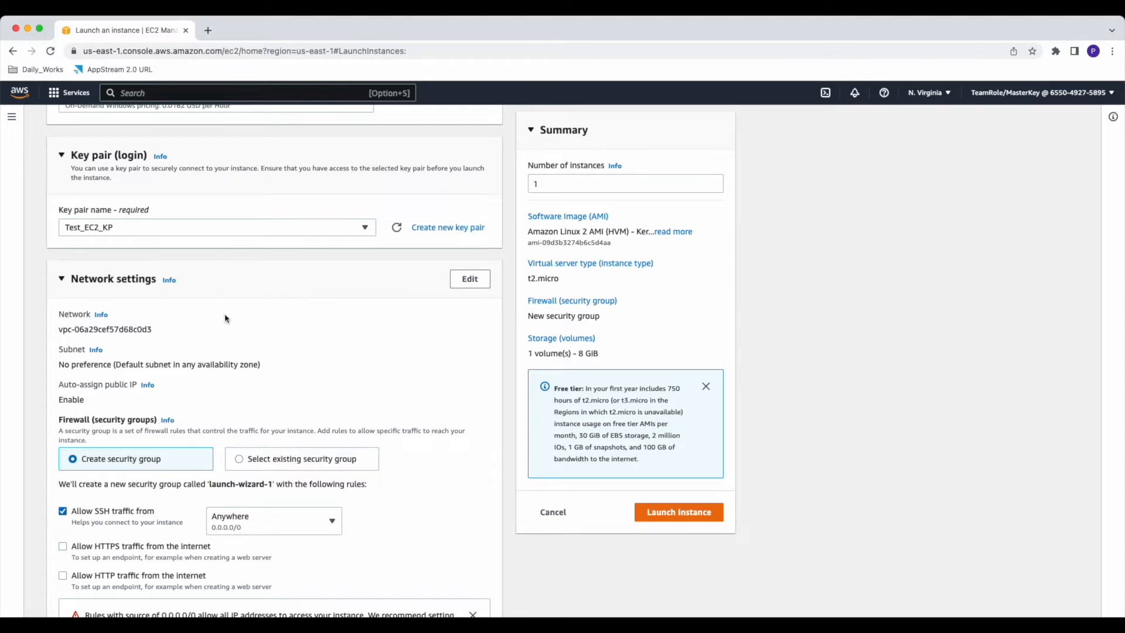
click(469, 280)
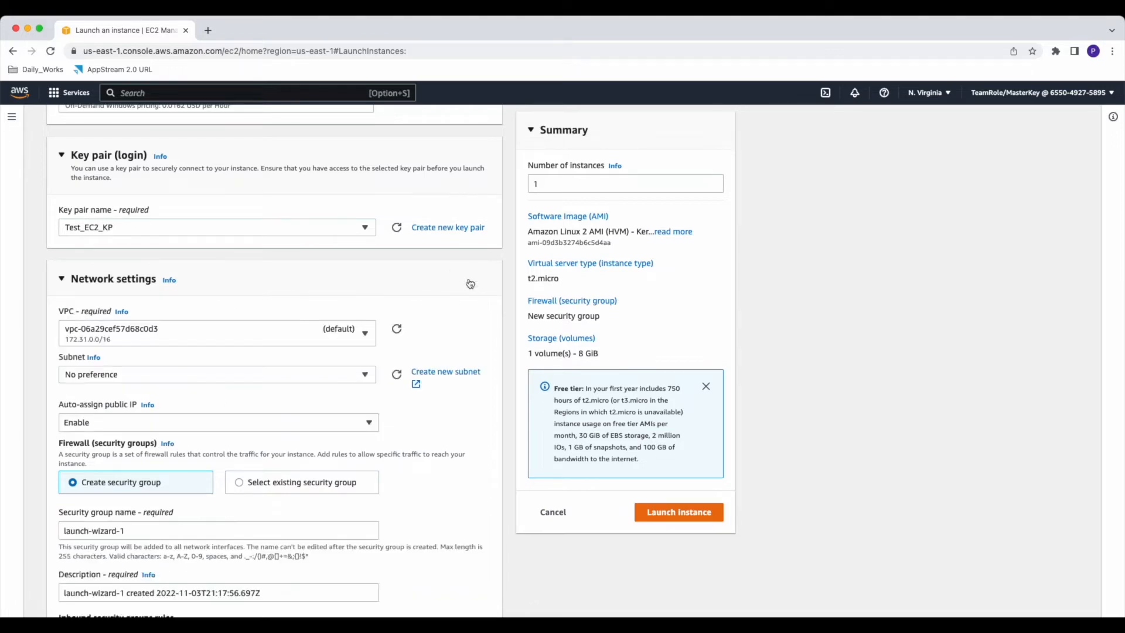
click(206, 336)
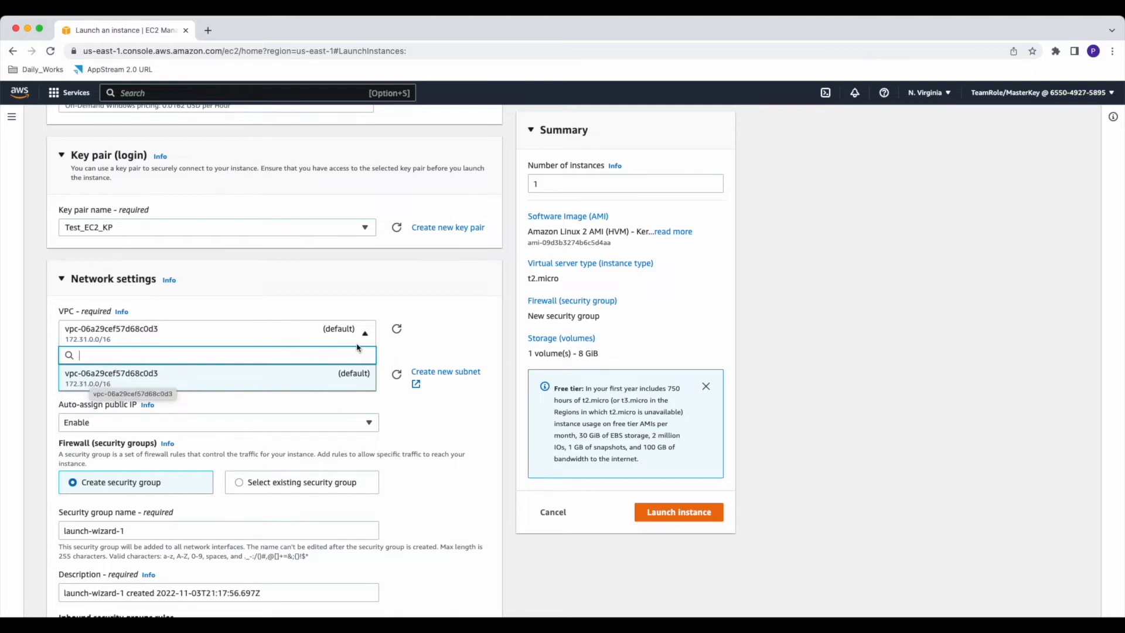
click(422, 342)
click(114, 374)
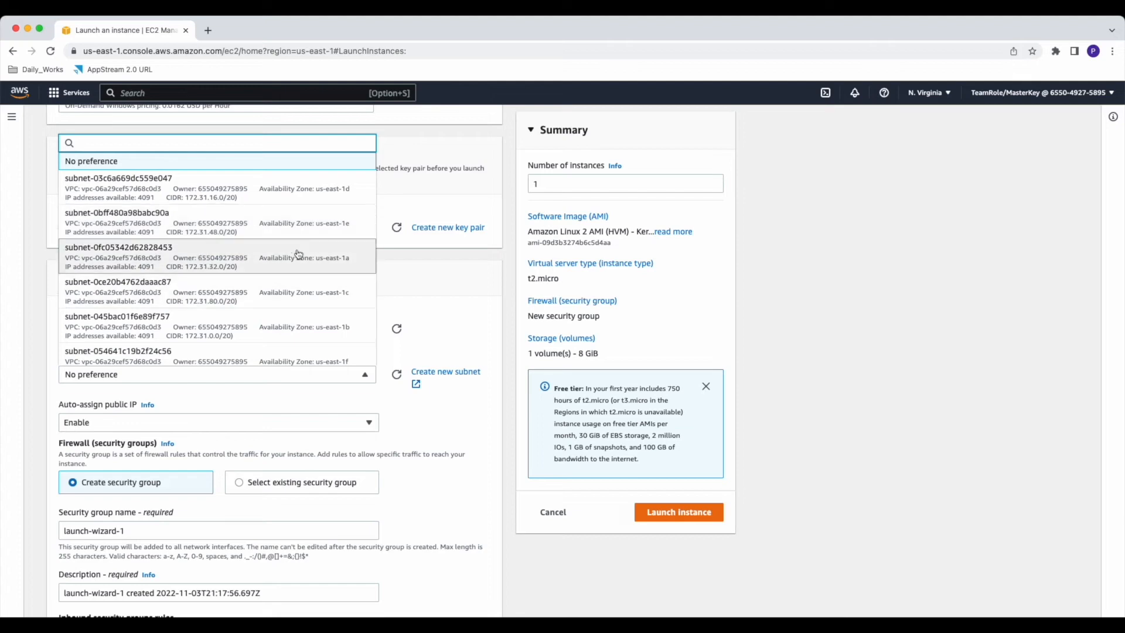
scroll(322, 276, down, 1)
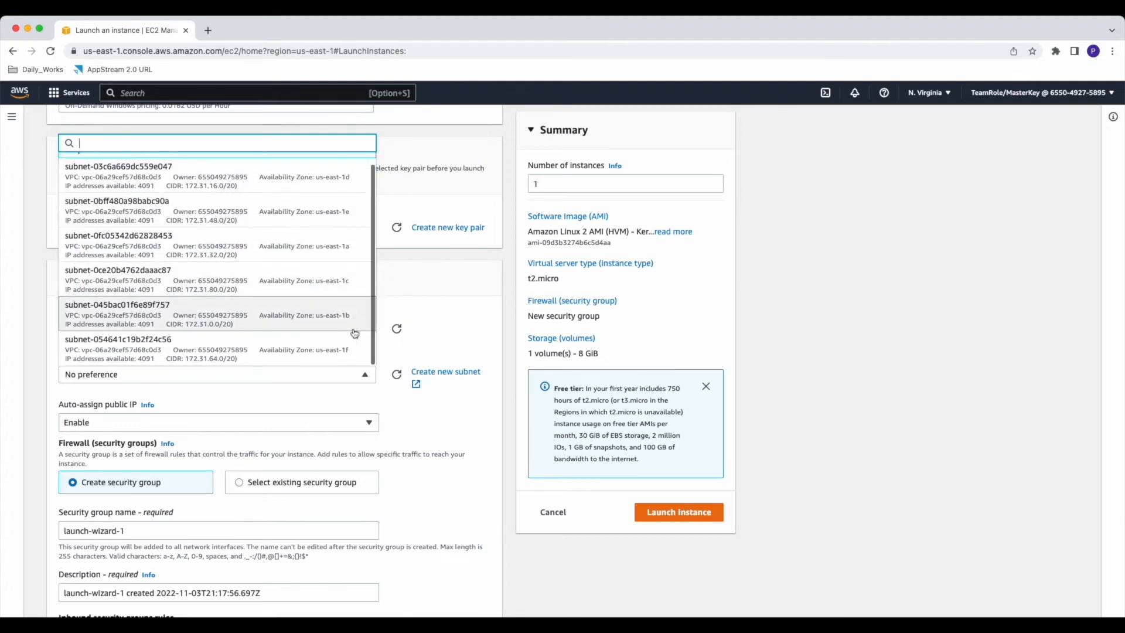
click(275, 254)
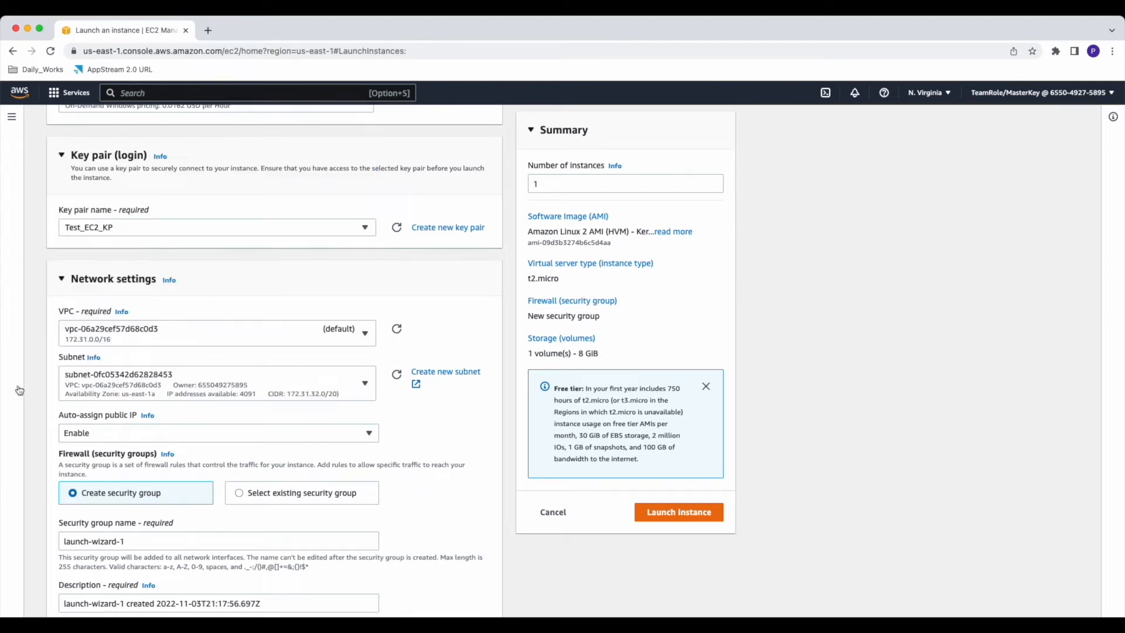
Try the Disable option for auto-assign public IP and set it back to Enable.
click(141, 433)
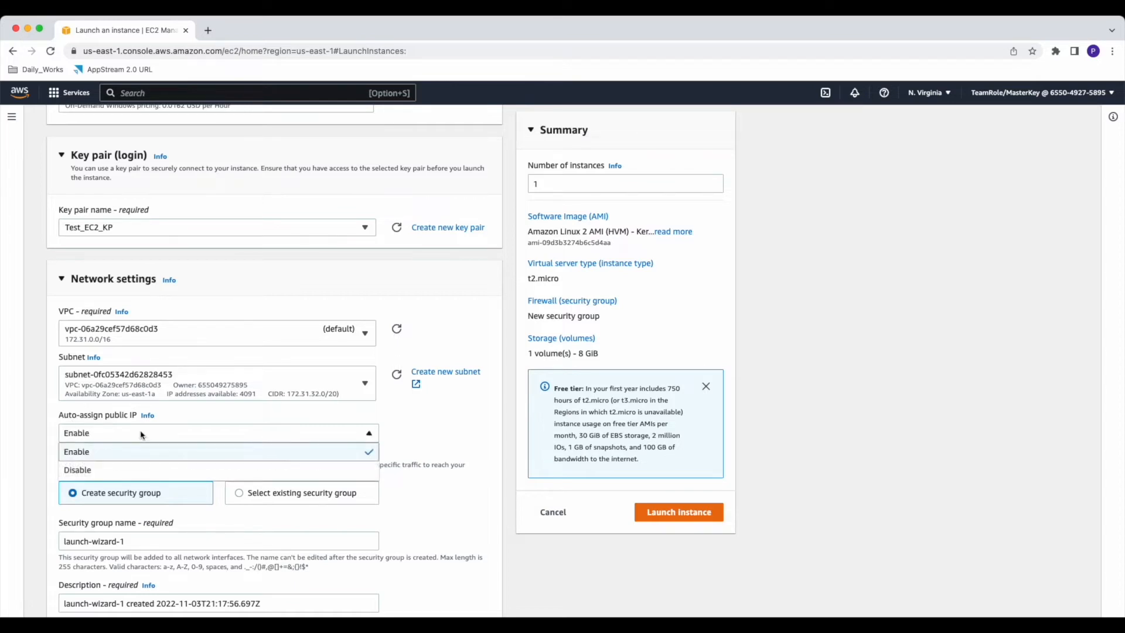
click(89, 456)
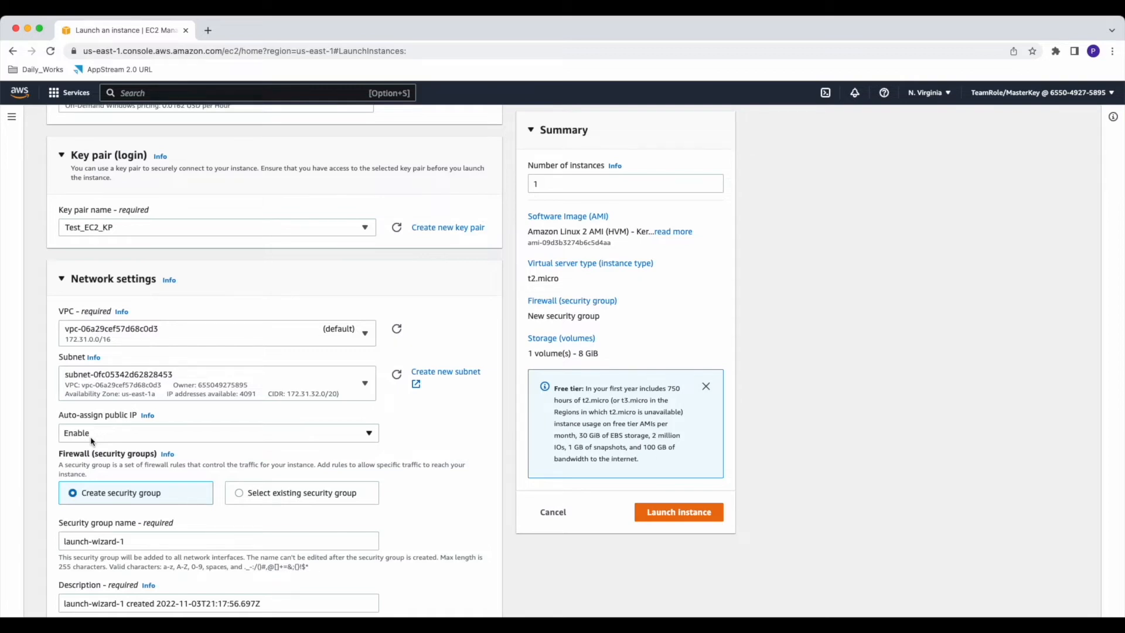
click(90, 441)
click(87, 472)
click(95, 435)
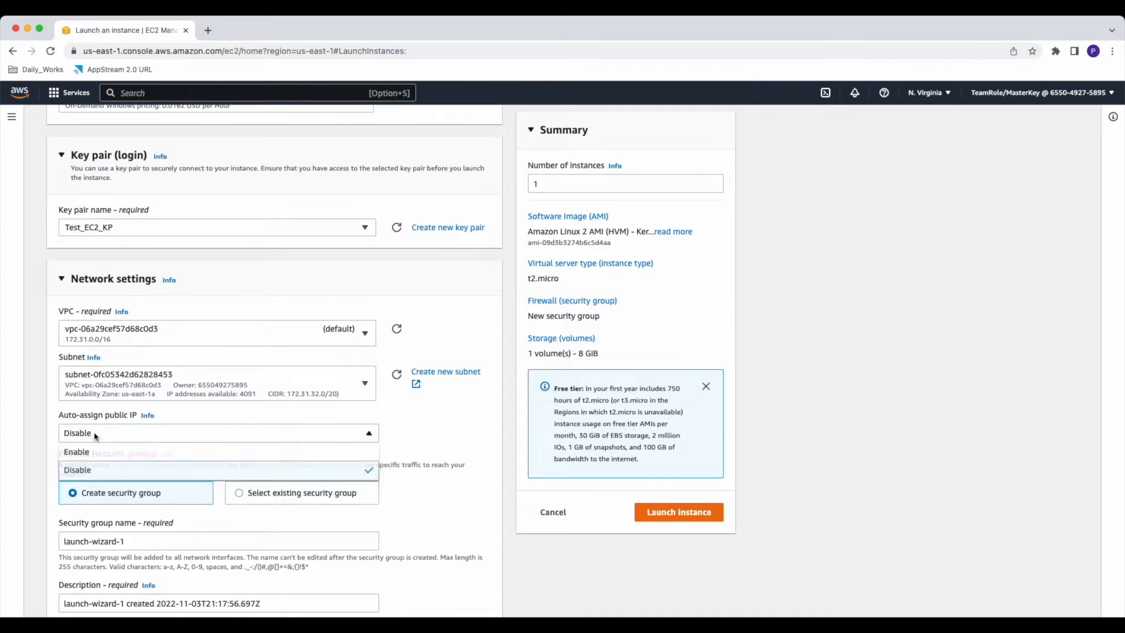
click(85, 457)
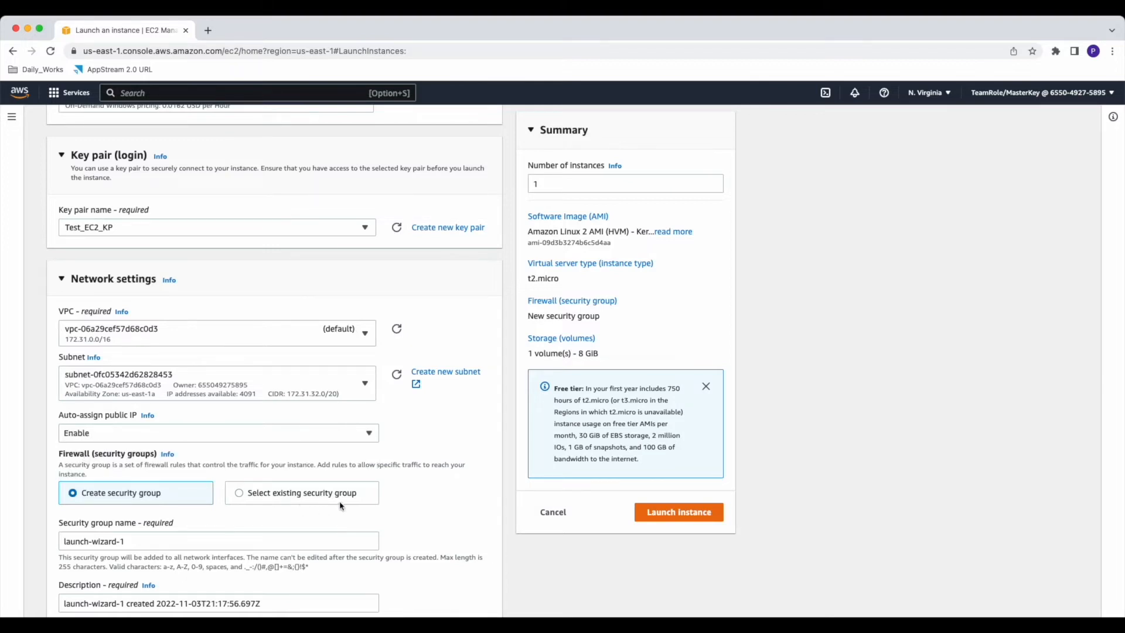
Look at the existing security group choices for the firewall and return to creating a new security group.
scroll(328, 498, down, 3)
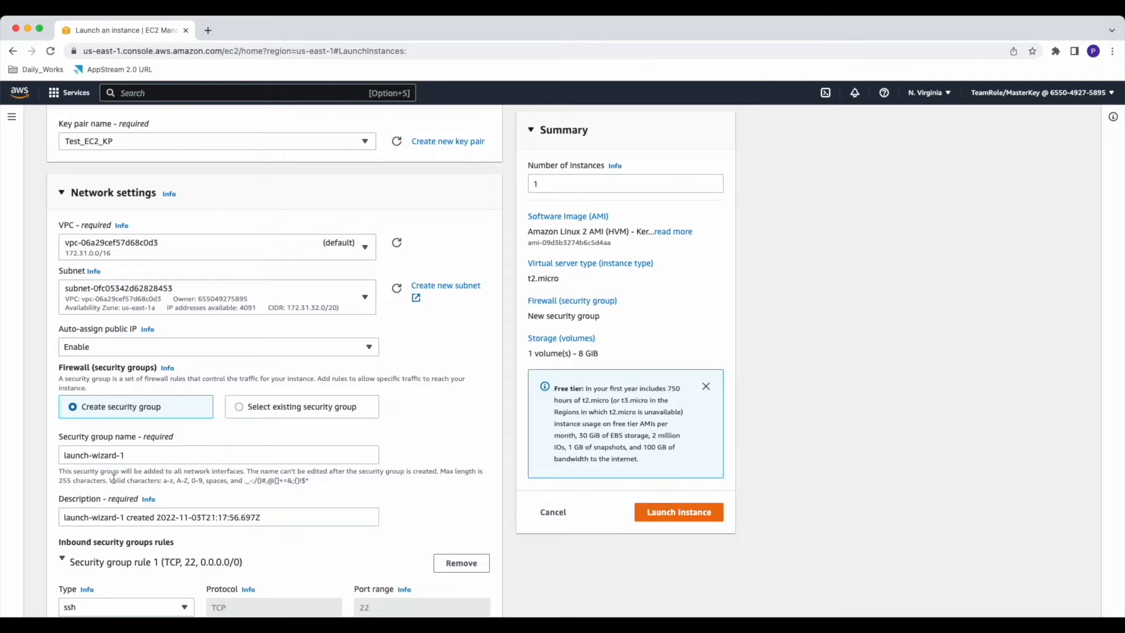
scroll(115, 478, down, 1)
click(274, 373)
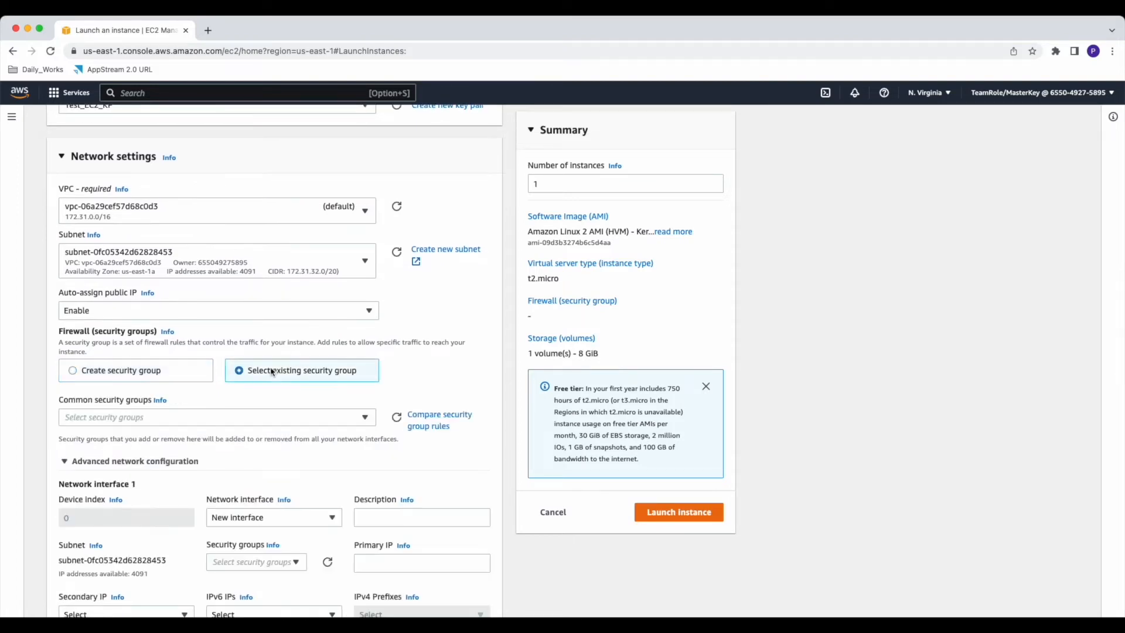
click(203, 419)
click(118, 439)
Name the new security group Test_SG and give it the description "Test Security Group".
scroll(97, 284, down, 5)
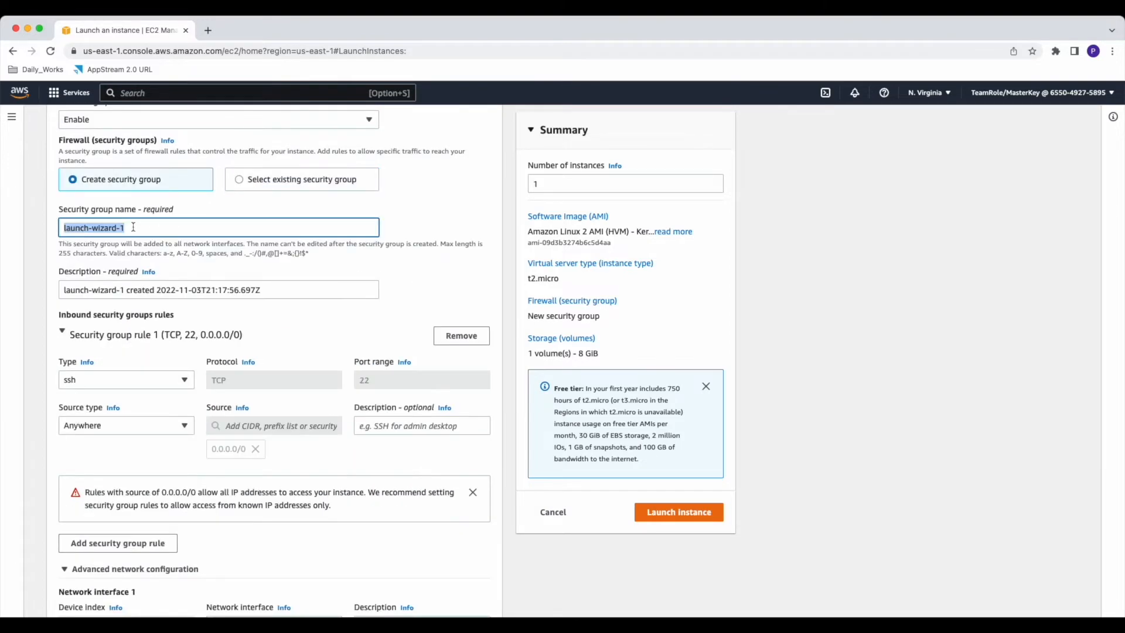
click(133, 227)
drag(123, 228, 62, 227)
text(Test_SG)
drag(265, 291, 12, 290)
text(Tes)
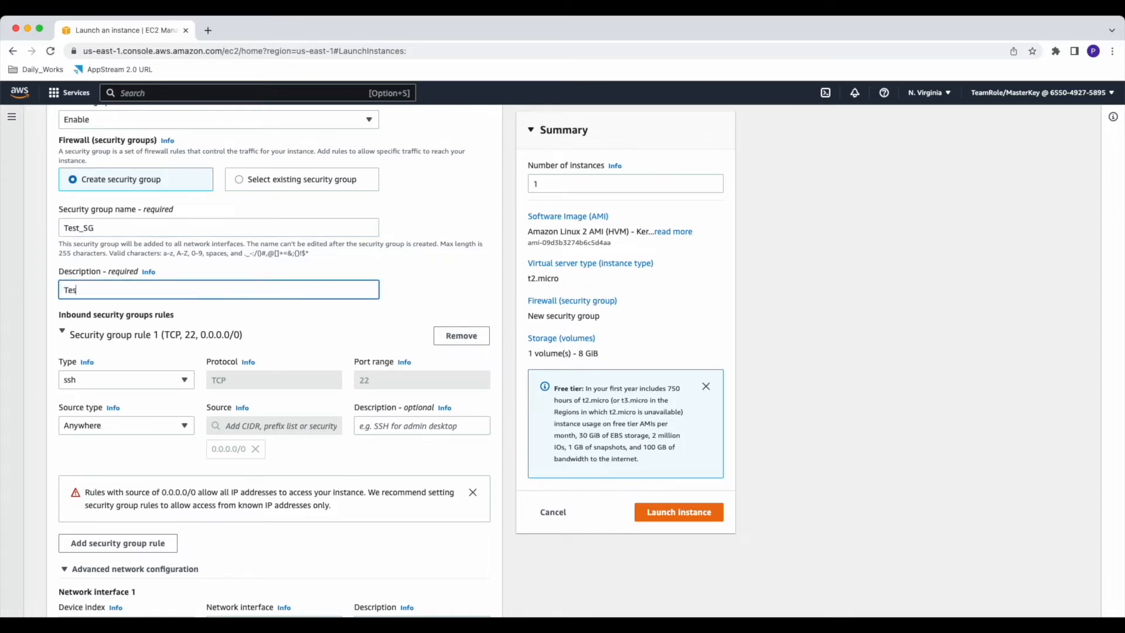
text(t Security Group)
Try a Custom source with its CIDR choices for the SSH inbound rule and set the source type back to Anywhere.
scroll(70, 414, down, 2)
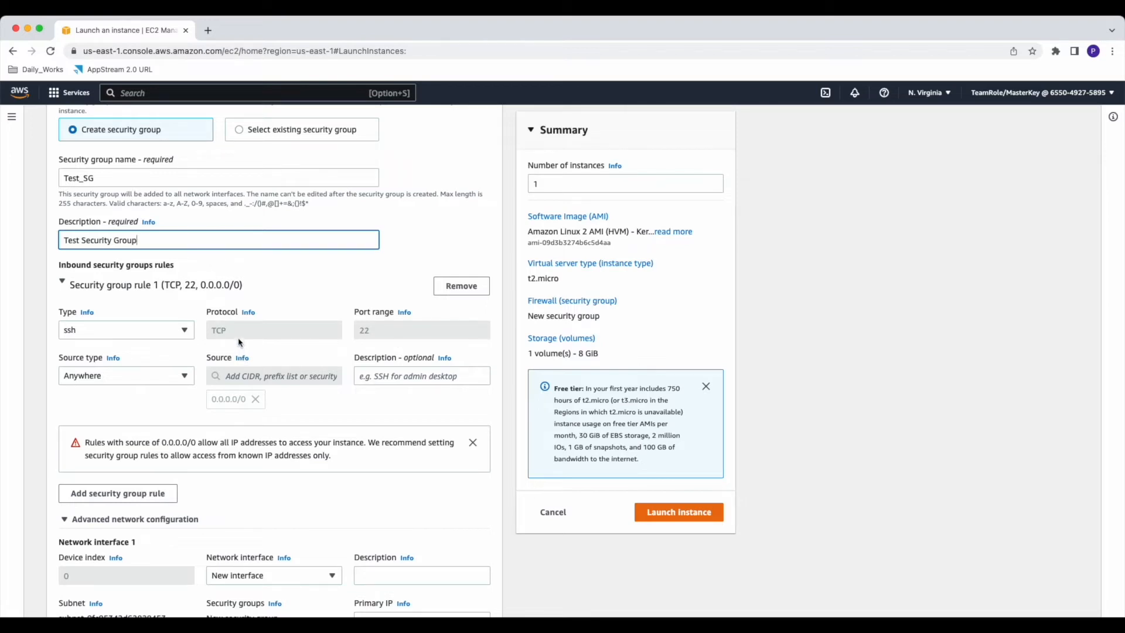
click(112, 378)
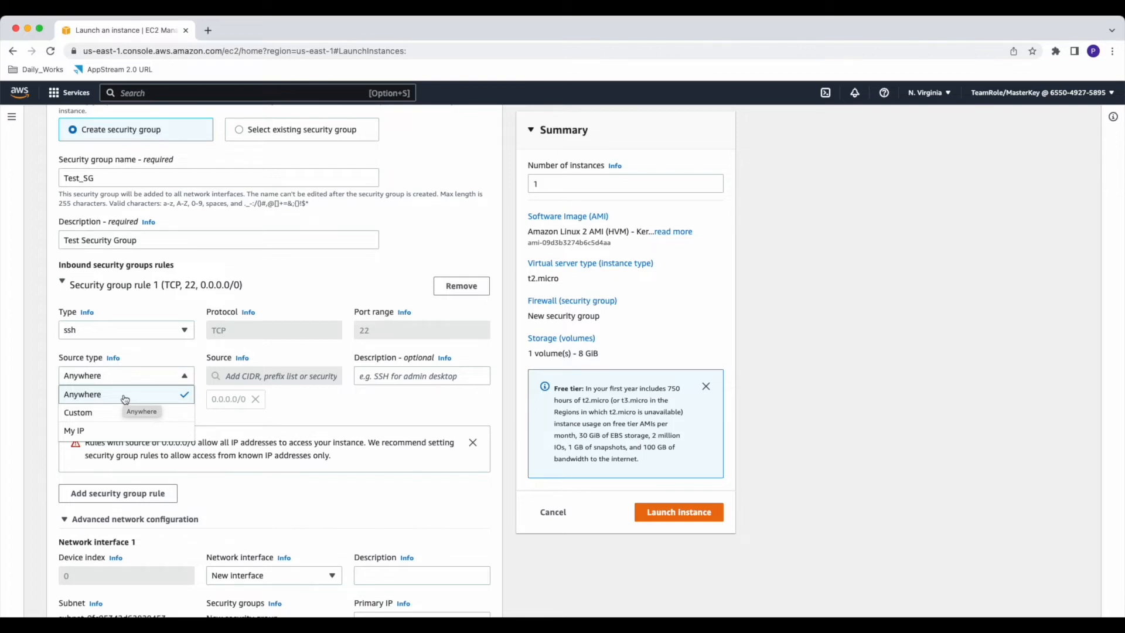
click(106, 412)
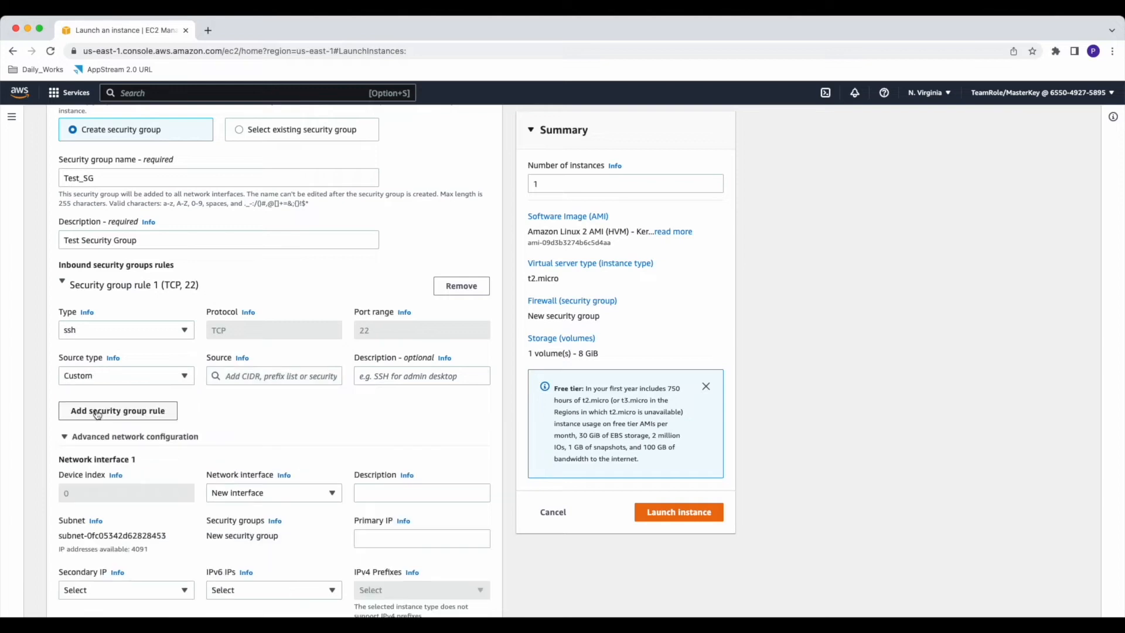
click(257, 376)
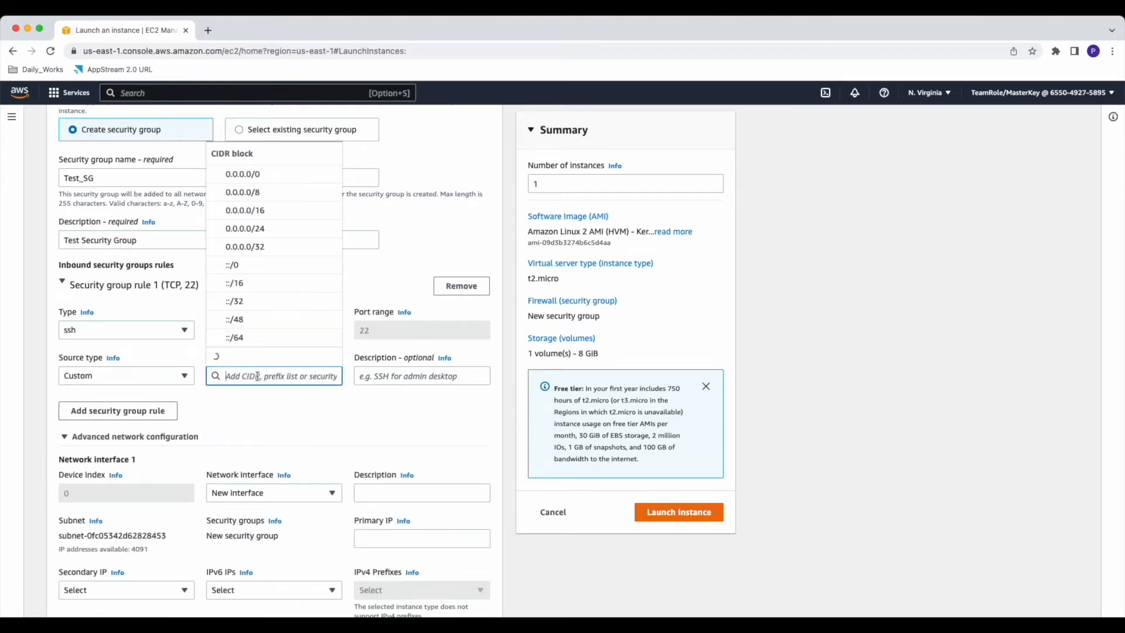
click(134, 378)
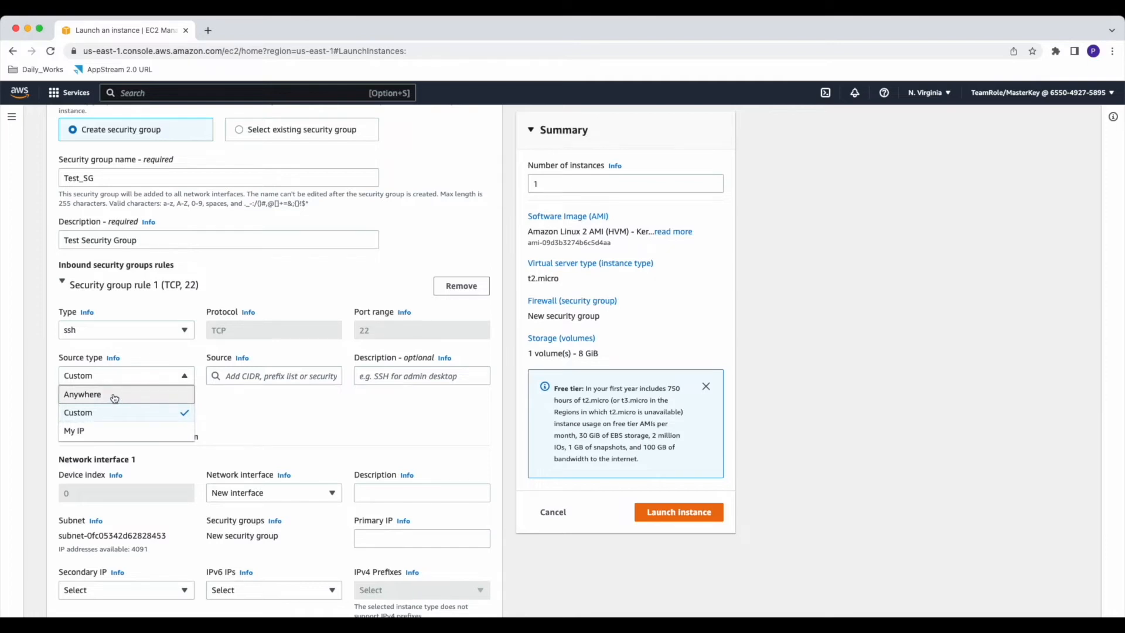
click(113, 395)
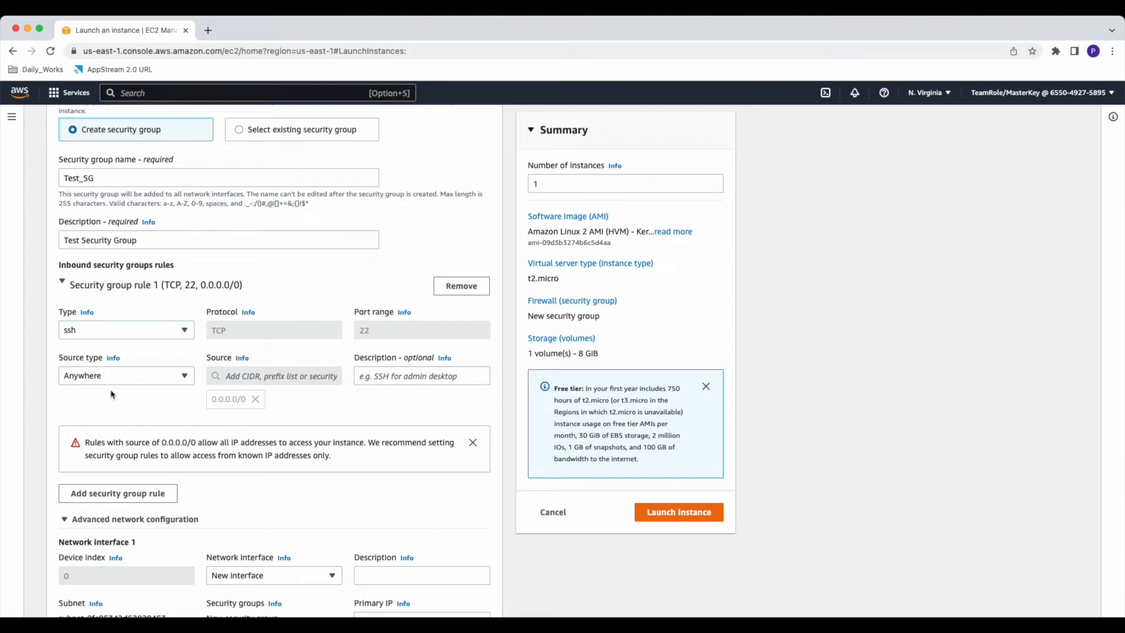
Set the gp2 root volume size to 30 GiB and check the free-tier storage note.
scroll(113, 395, down, 10)
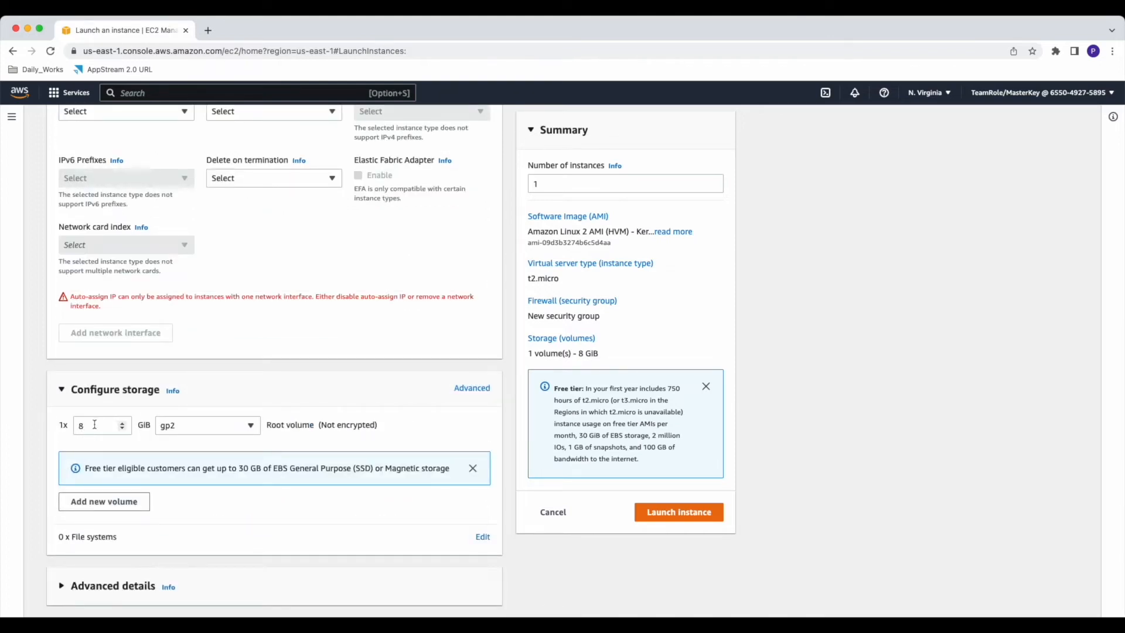
drag(88, 426, 57, 422)
text(30)
drag(86, 469, 266, 469)
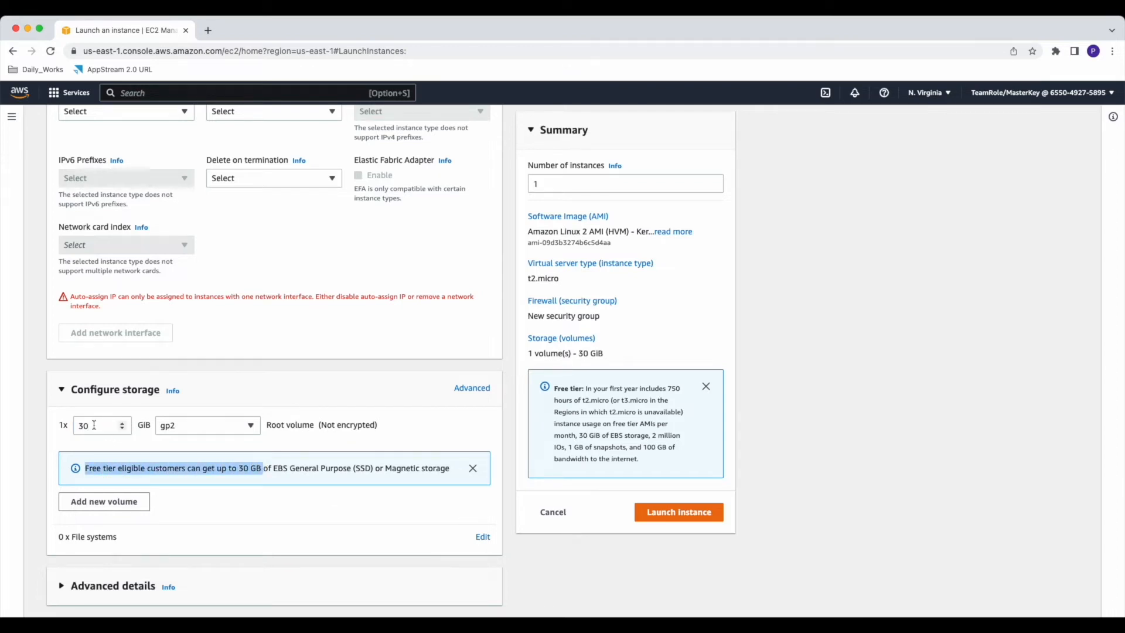
Try a root volume size of 100 GiB and return it to 30 GiB.
drag(94, 425, 66, 424)
text(100)
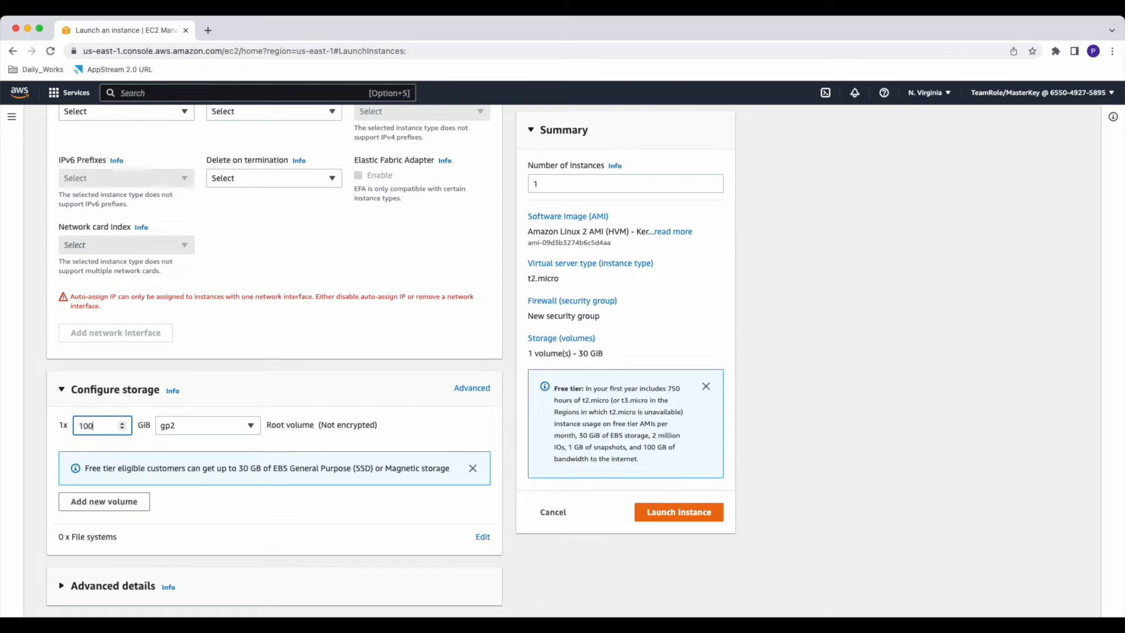
drag(98, 426, 76, 425)
text(30)
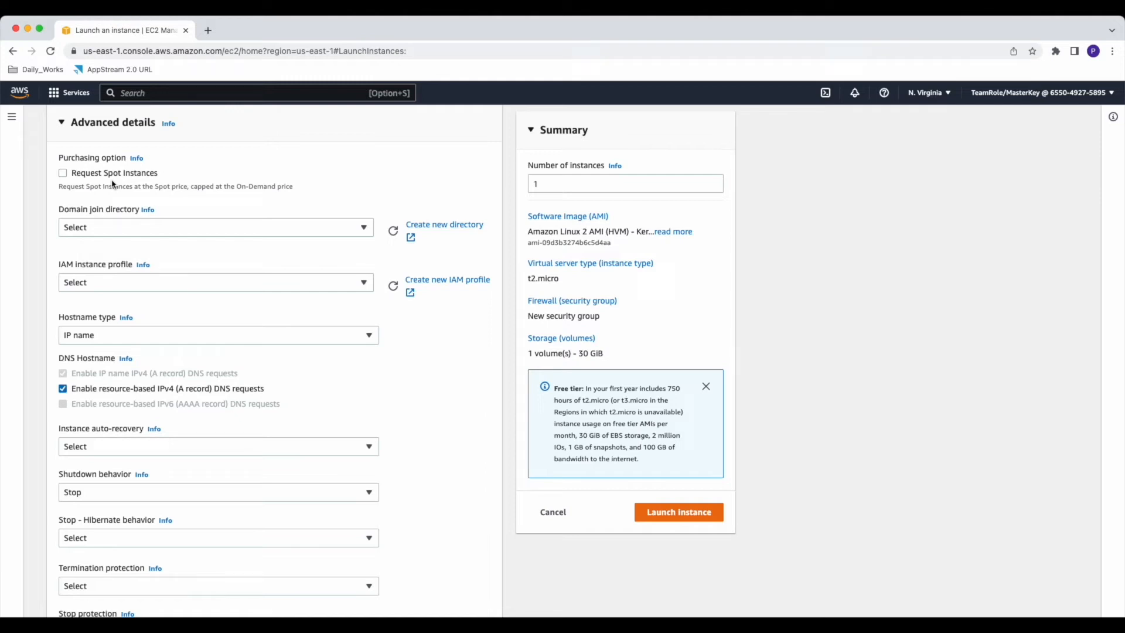
Read the help on instance auto-recovery in the advanced details and set auto-recovery to Default.
scroll(158, 374, down, 3)
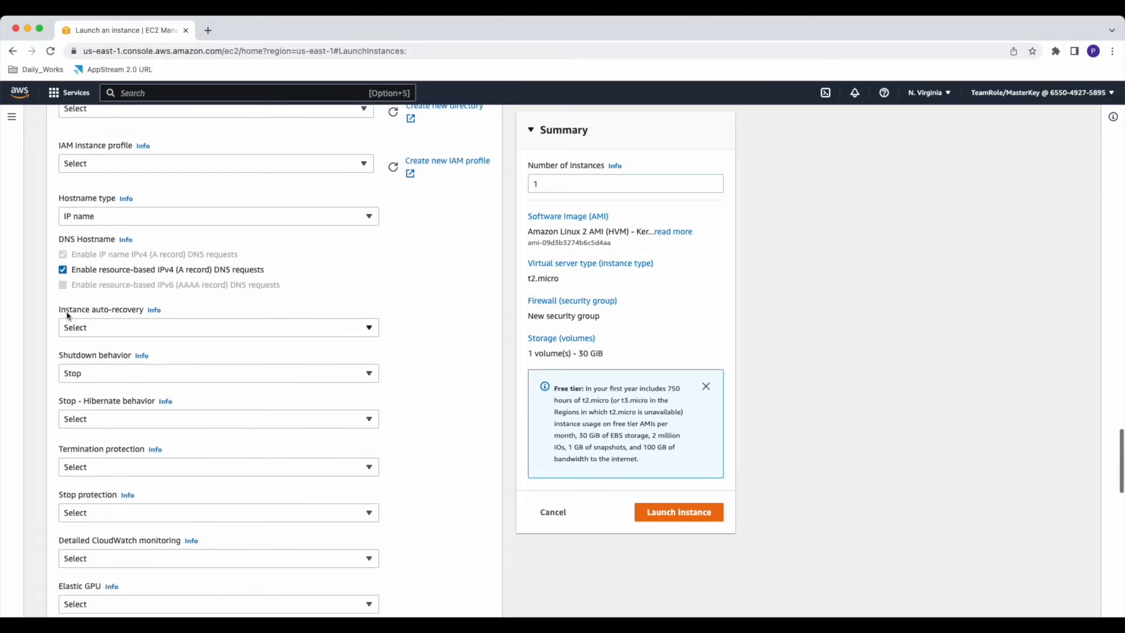
click(155, 311)
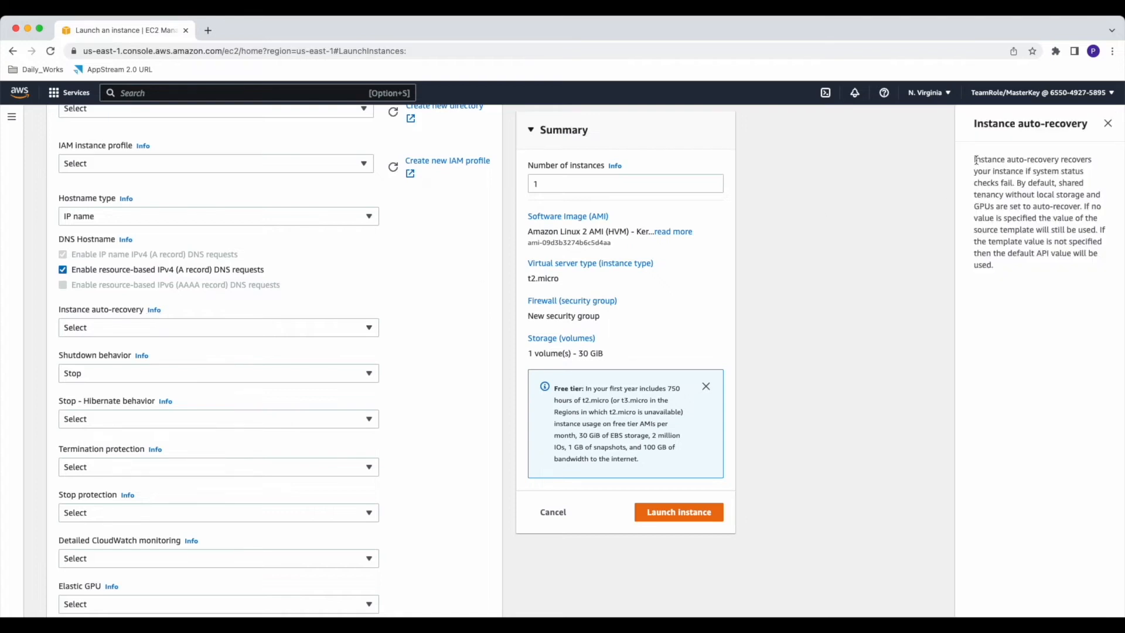
drag(974, 162, 1095, 173)
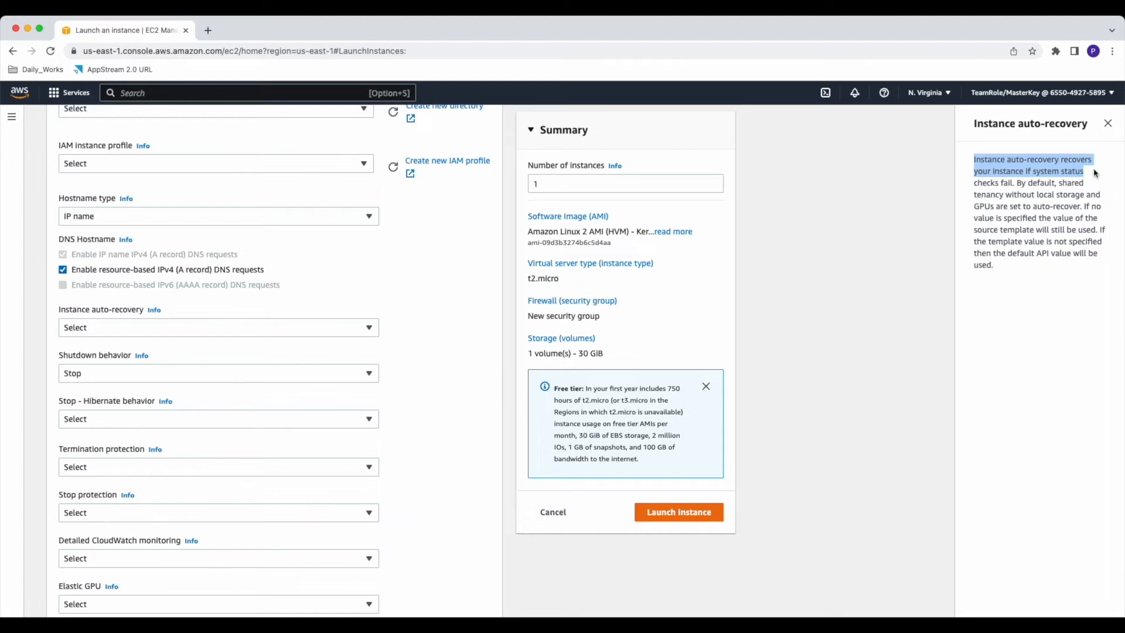
click(88, 327)
click(82, 362)
click(87, 328)
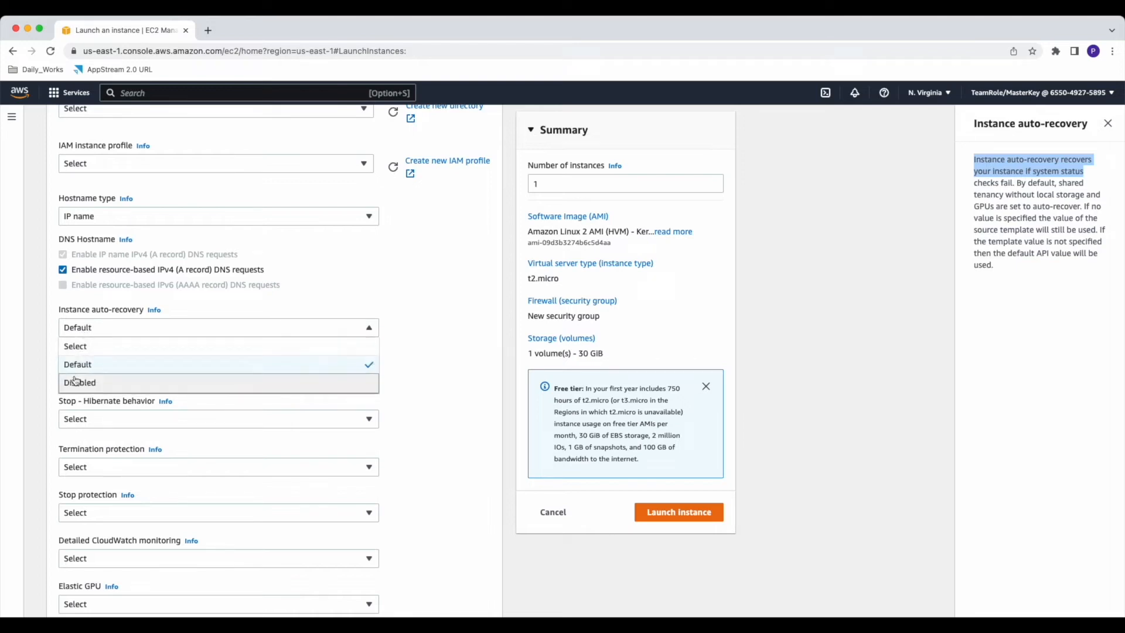
click(74, 366)
Try the Terminate option for the instance's shutdown behavior and set it back to Stop.
scroll(108, 324, down, 2)
click(108, 325)
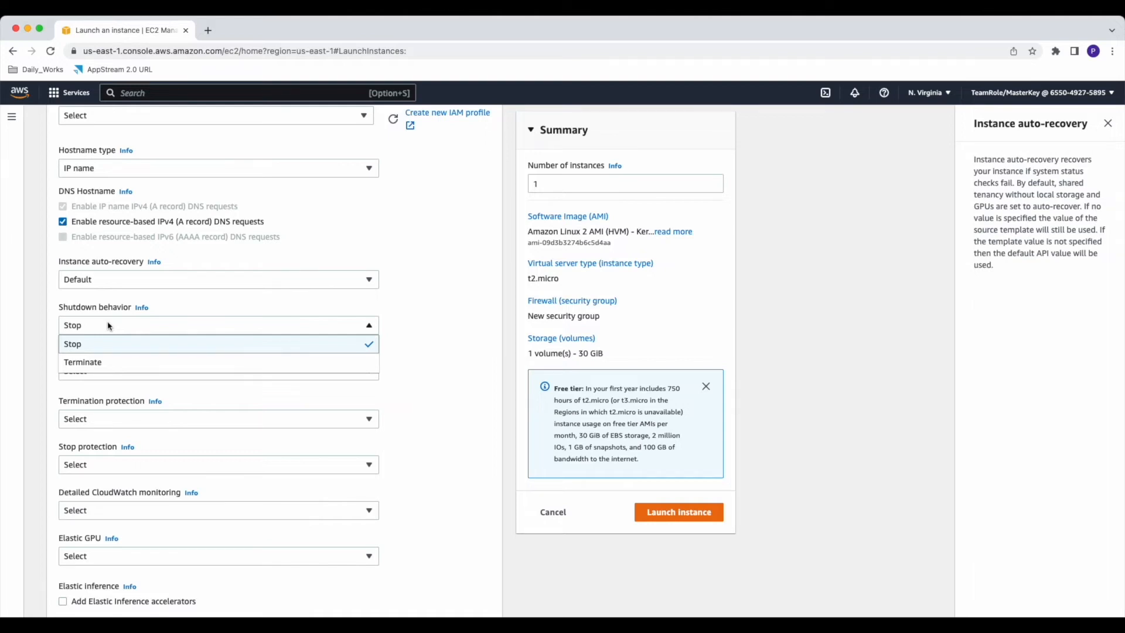
click(74, 346)
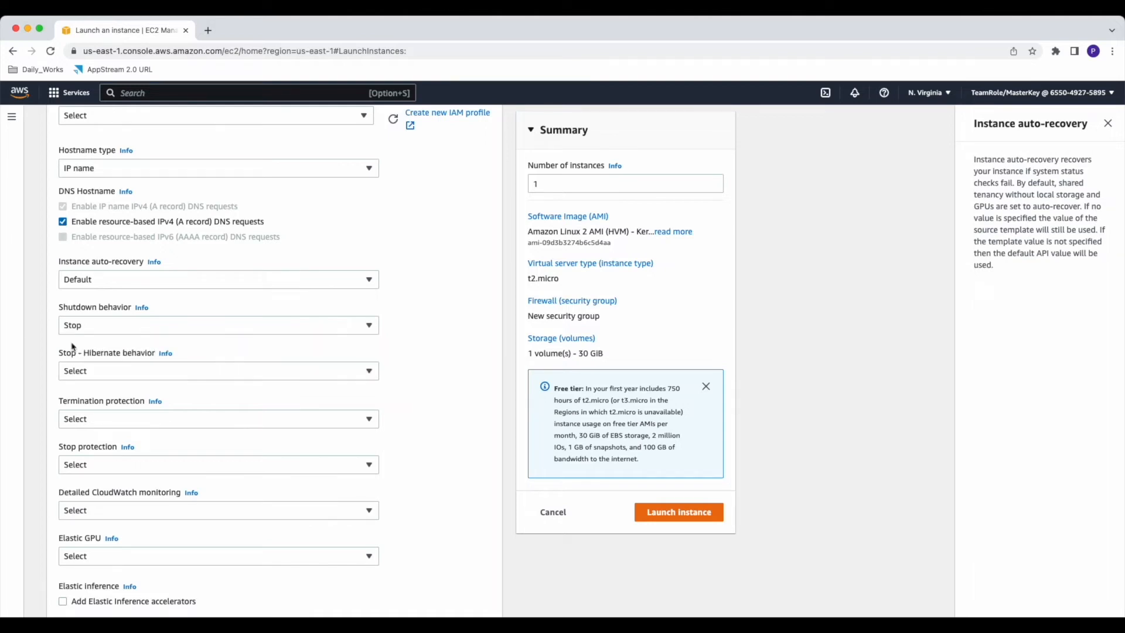
click(79, 331)
click(76, 363)
click(85, 332)
click(76, 346)
Enable termination protection for the instance.
scroll(130, 318, down, 2)
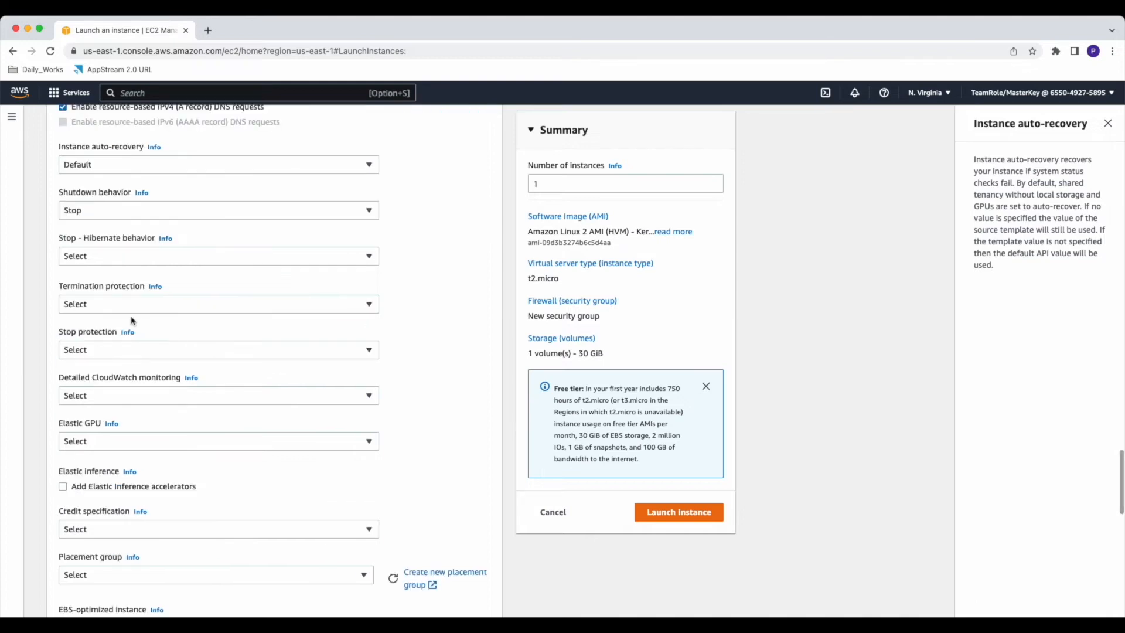
right_click(85, 304)
click(75, 301)
click(71, 305)
click(71, 305)
click(80, 345)
Try enabling stop protection for the instance and reset it to its unselected value.
click(99, 351)
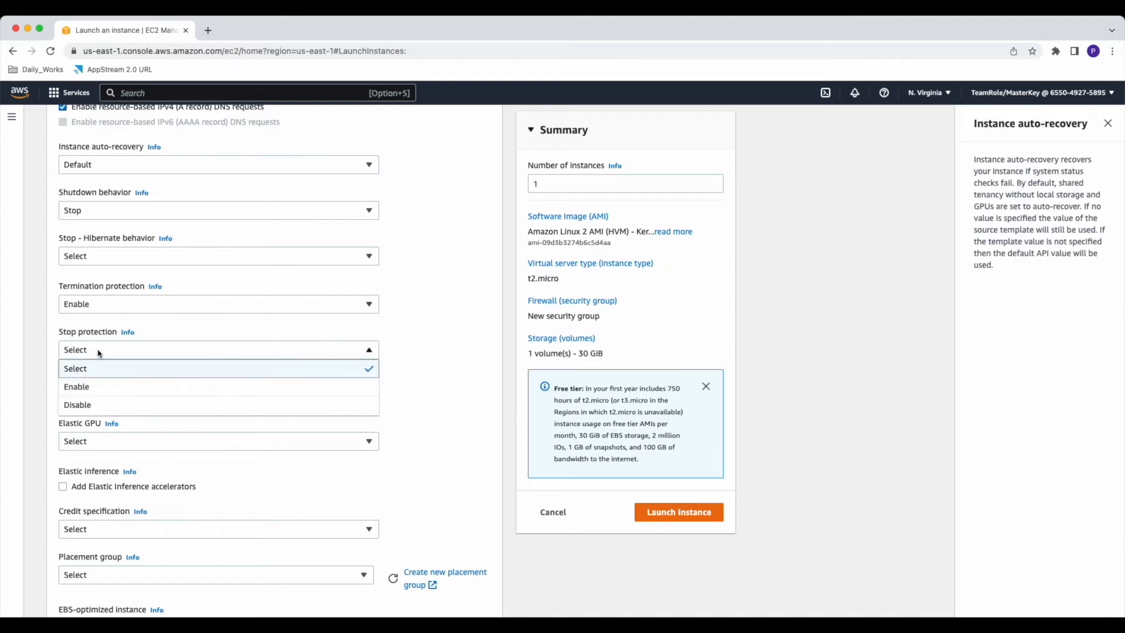
click(97, 388)
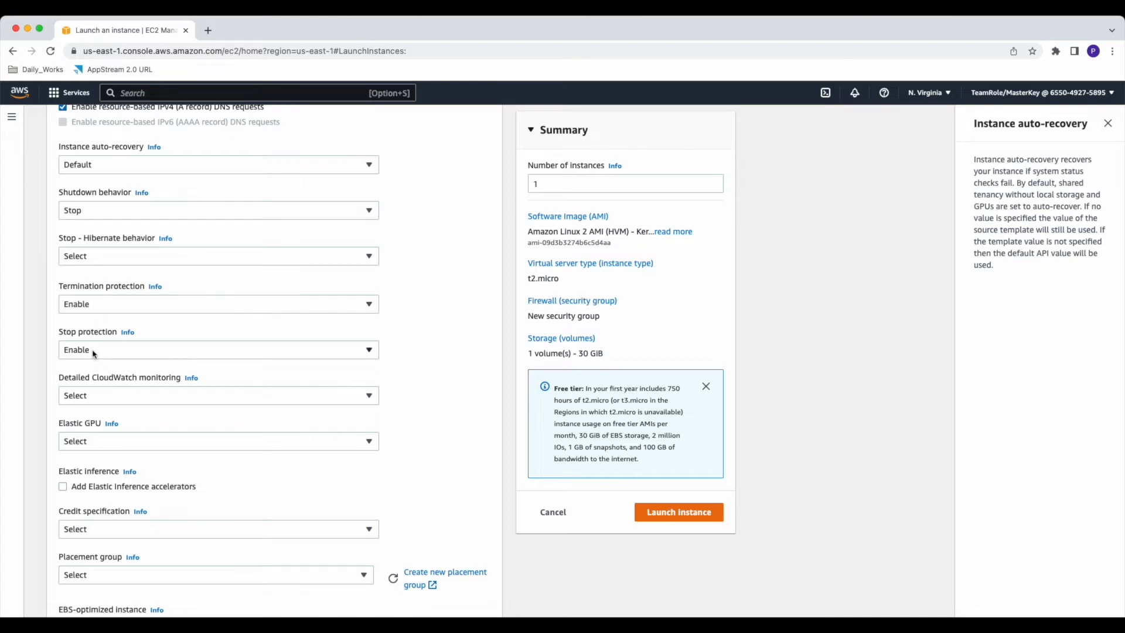
click(94, 353)
click(89, 369)
Reset the instance's termination protection to its unselected value.
click(91, 305)
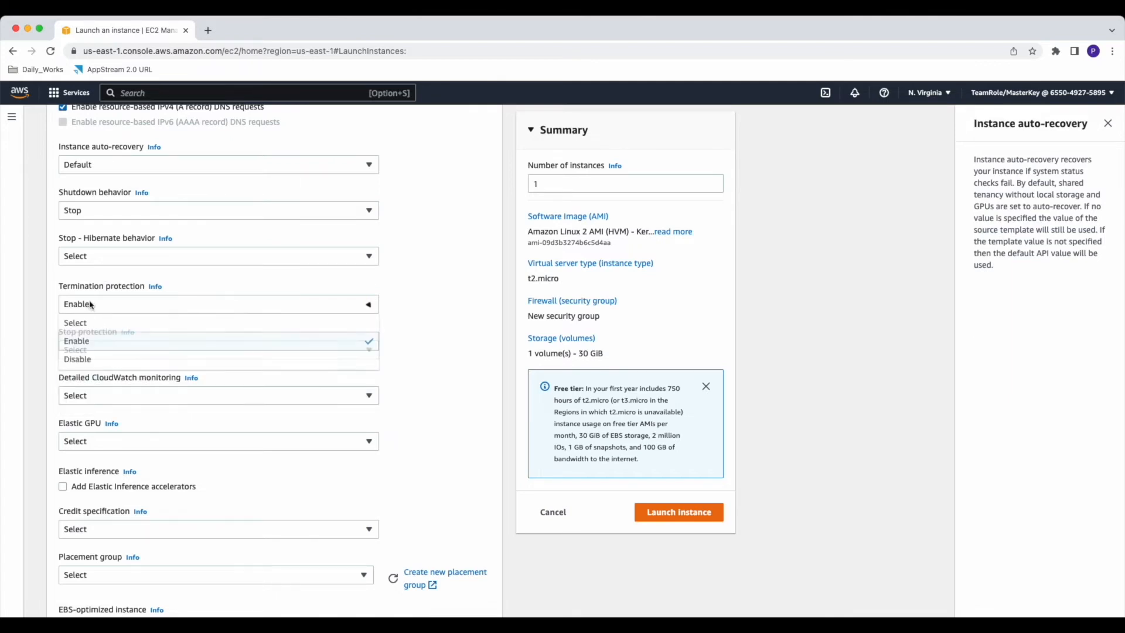
click(92, 305)
click(92, 304)
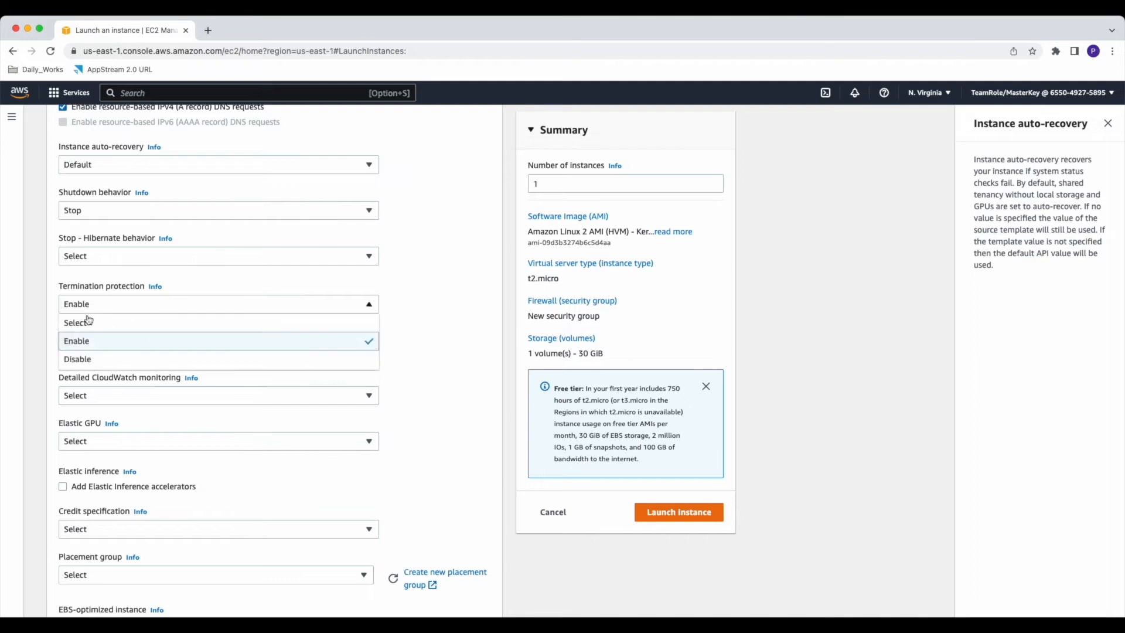
click(88, 322)
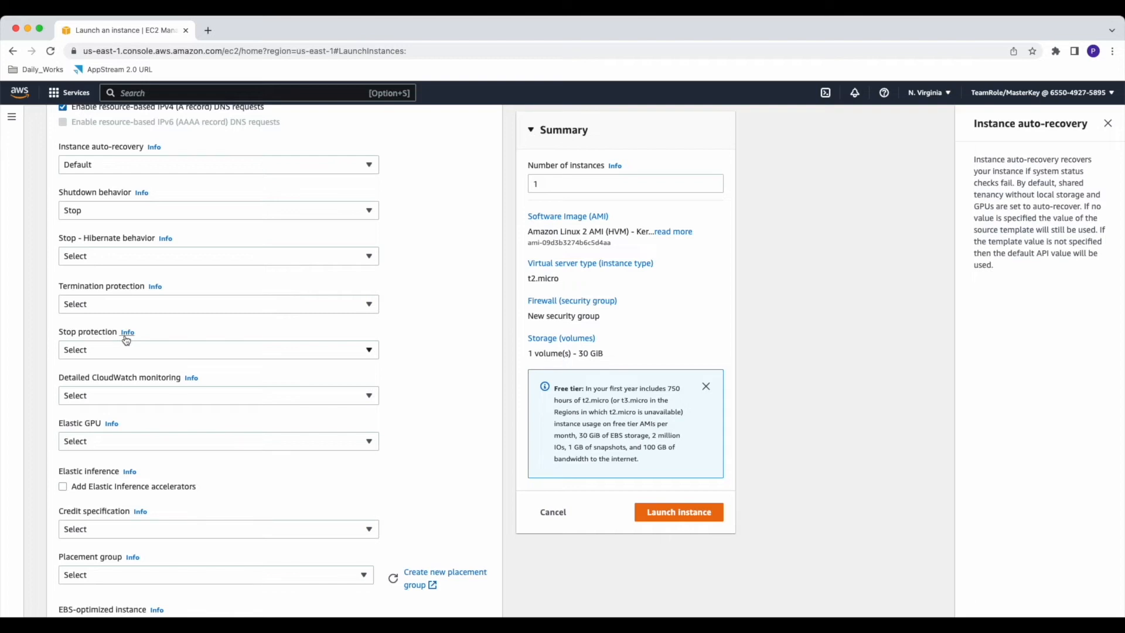
Launch the Test_EC2_Linux instance with the configured settings and open the list of all instances.
scroll(126, 340, down, 15)
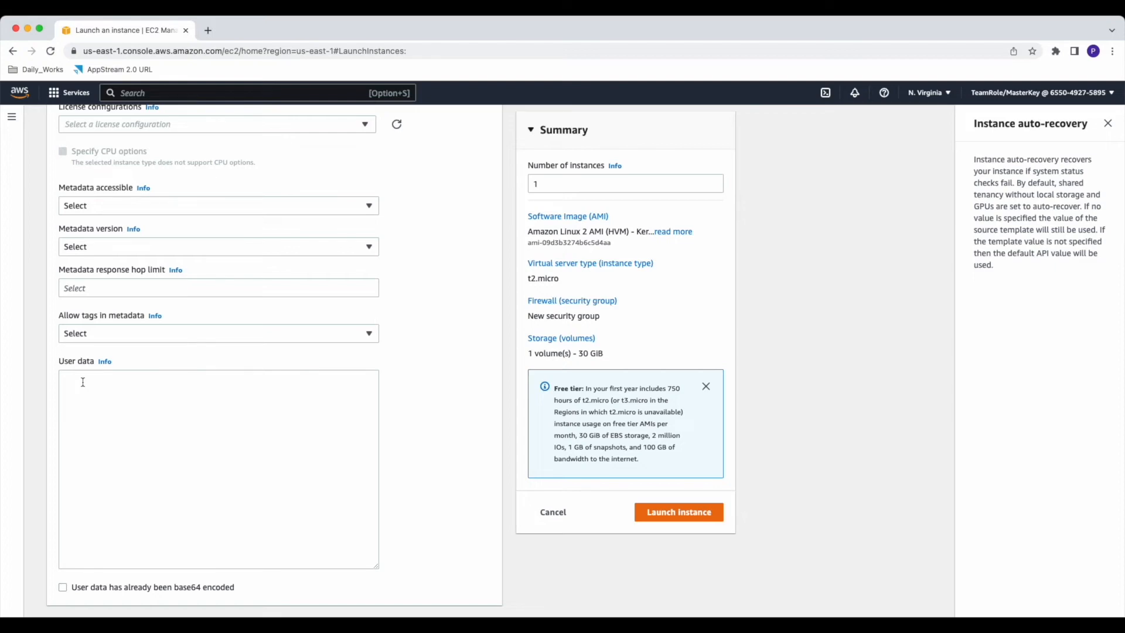
scroll(333, 249, up, 20)
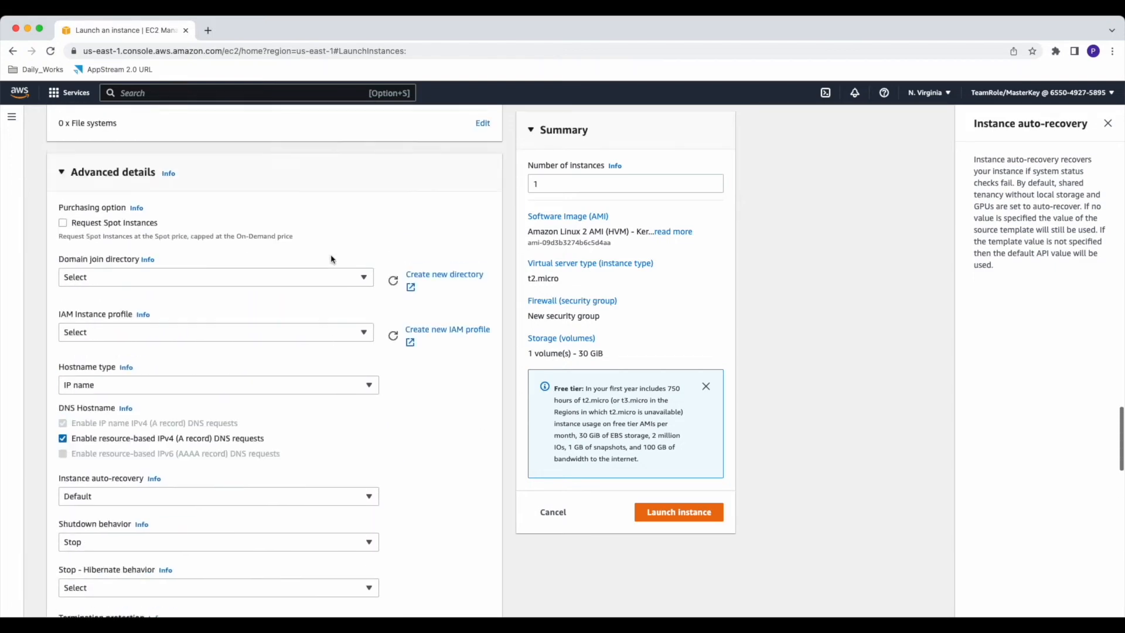
scroll(332, 256, up, 10)
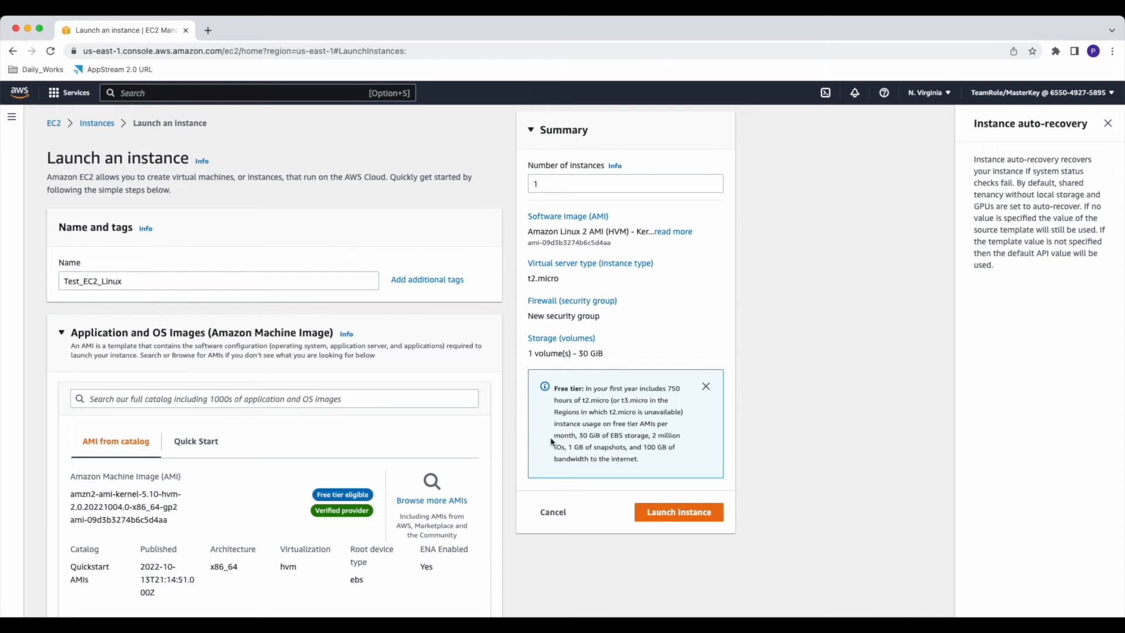
scroll(686, 518, down, 20)
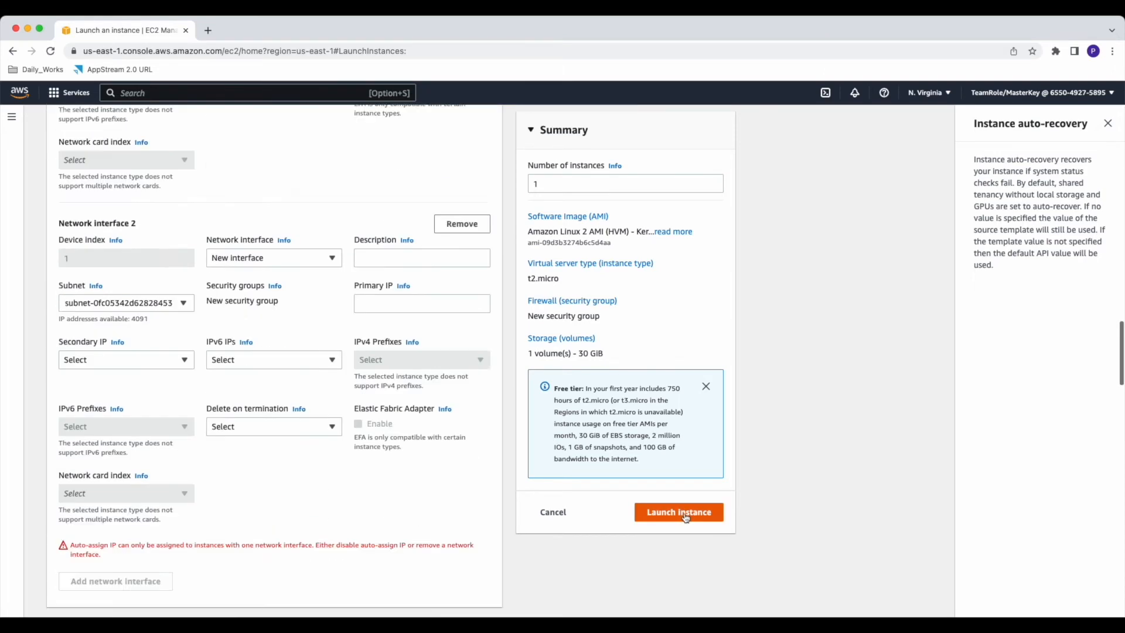
click(671, 515)
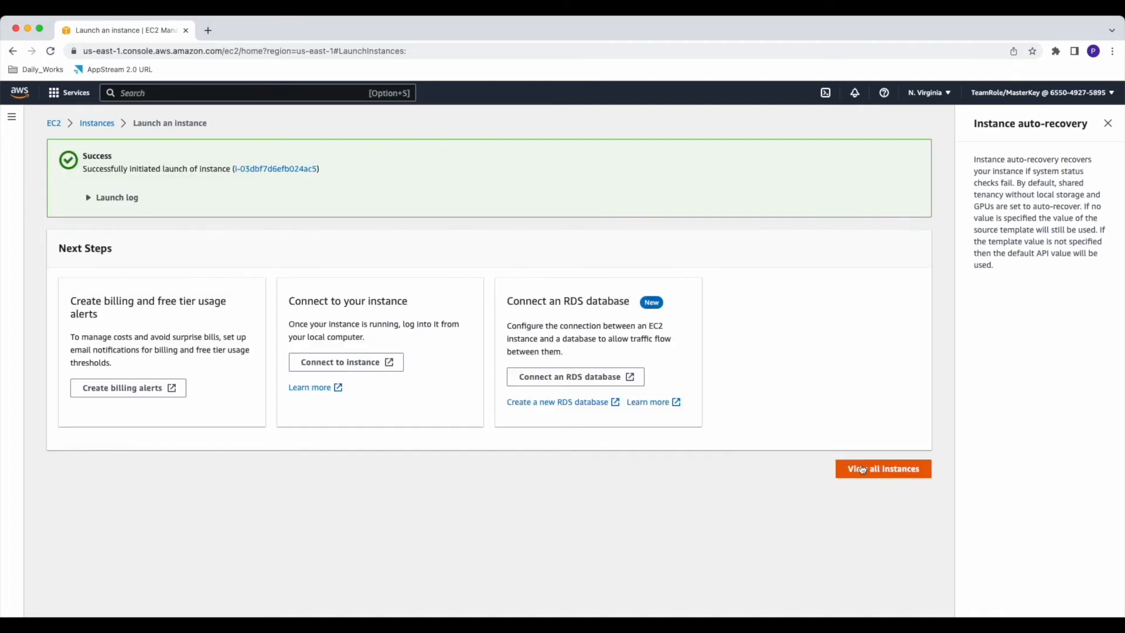
click(887, 469)
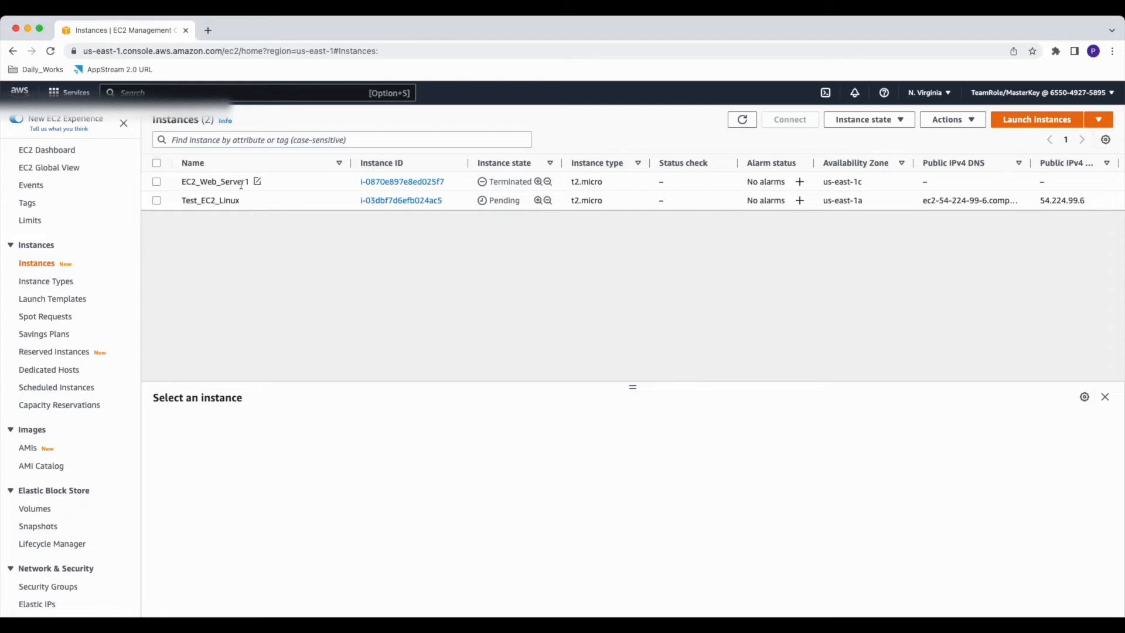
Select the Test_EC2_Linux instance and review its security group's inbound and outbound rules.
click(157, 201)
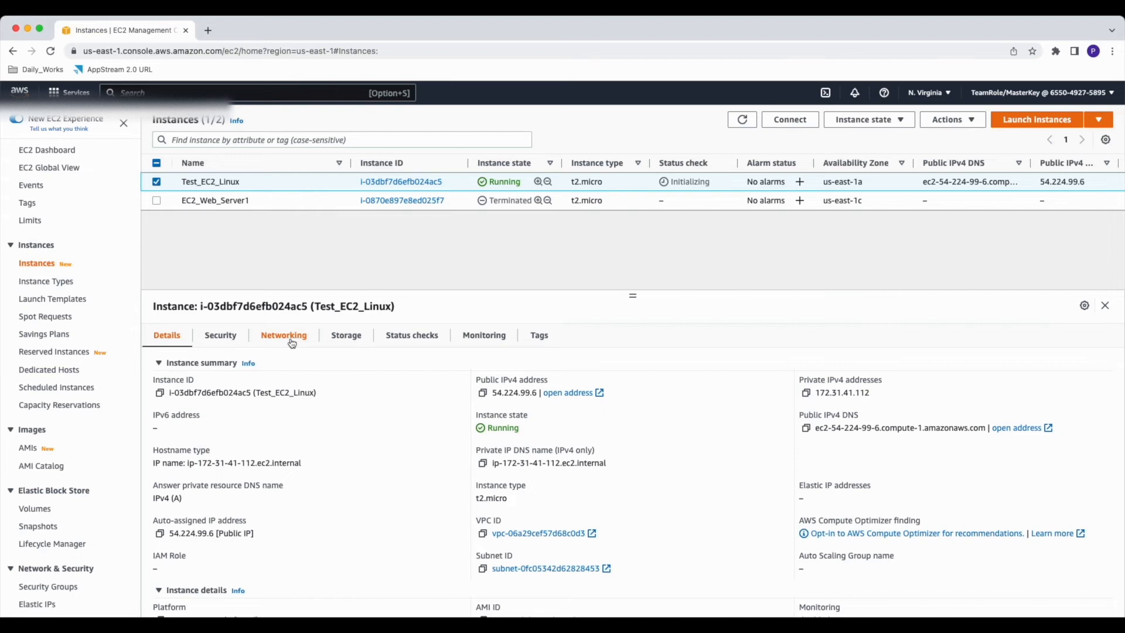
click(220, 336)
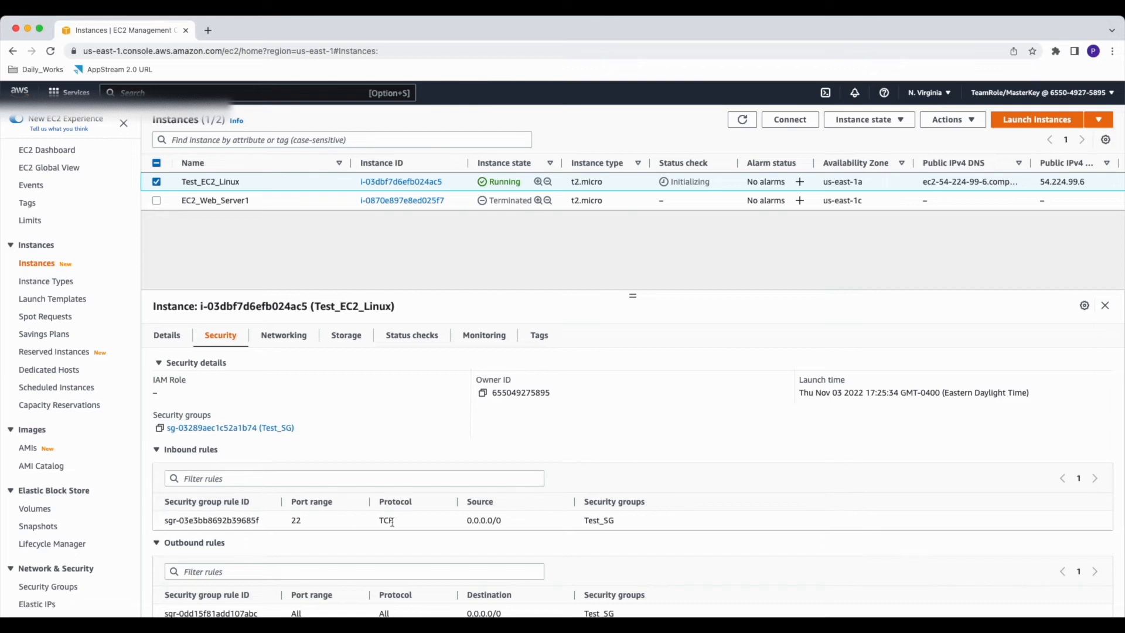
scroll(407, 528, down, 1)
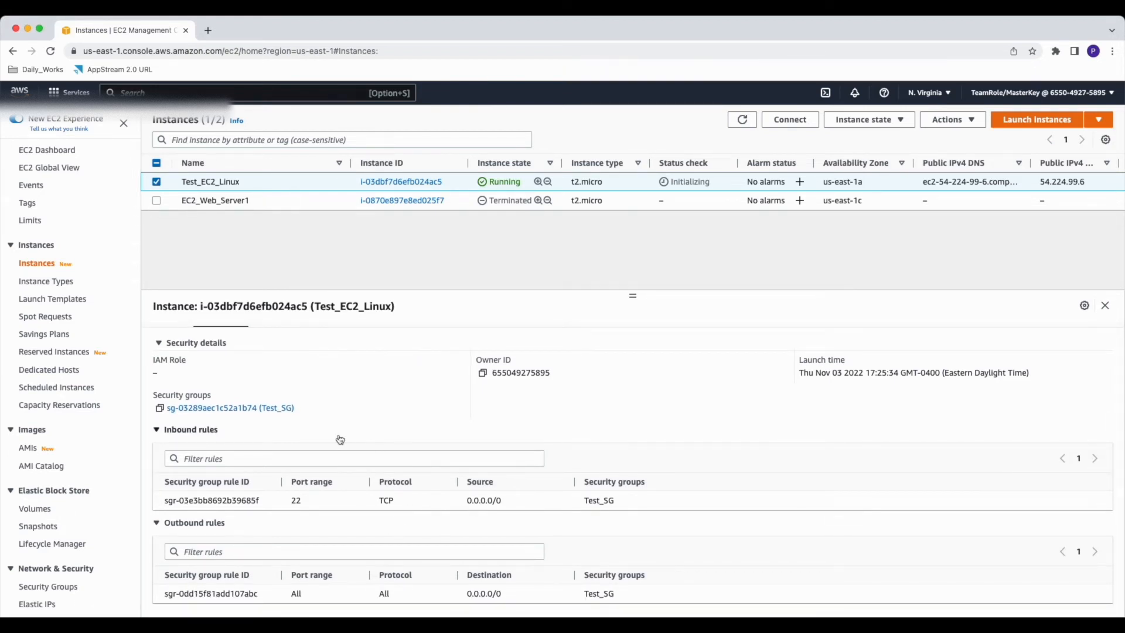
scroll(246, 305, up, 1)
Review the networking details of Test_EC2_Linux, including its IP addresses, network interfaces and Elastic IP addresses.
click(278, 339)
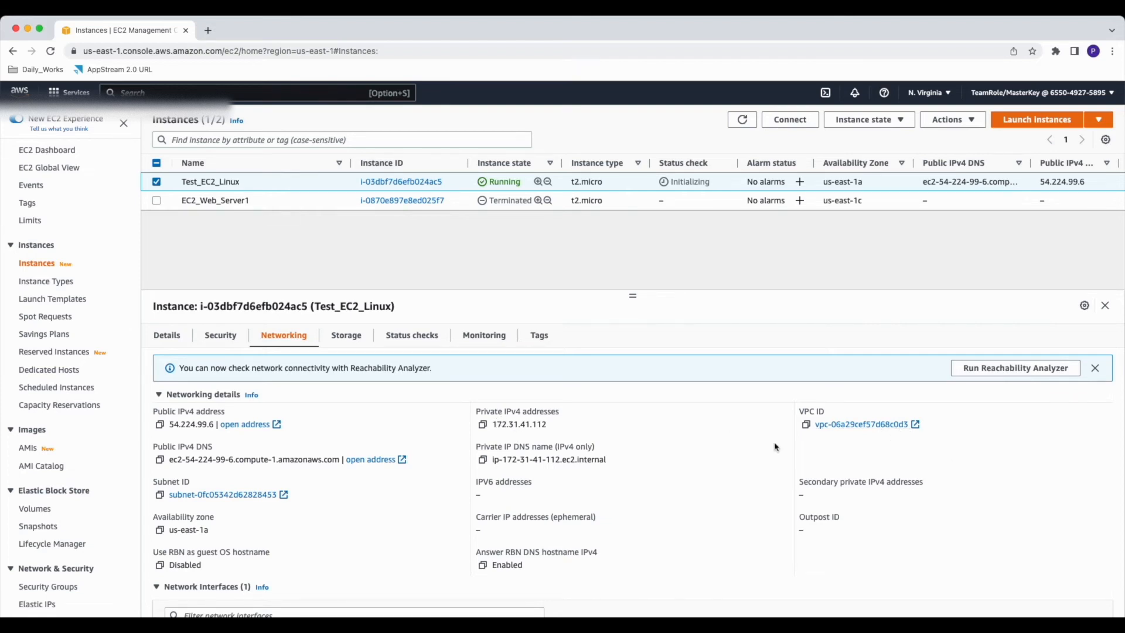
scroll(114, 538, down, 3)
scroll(234, 501, down, 2)
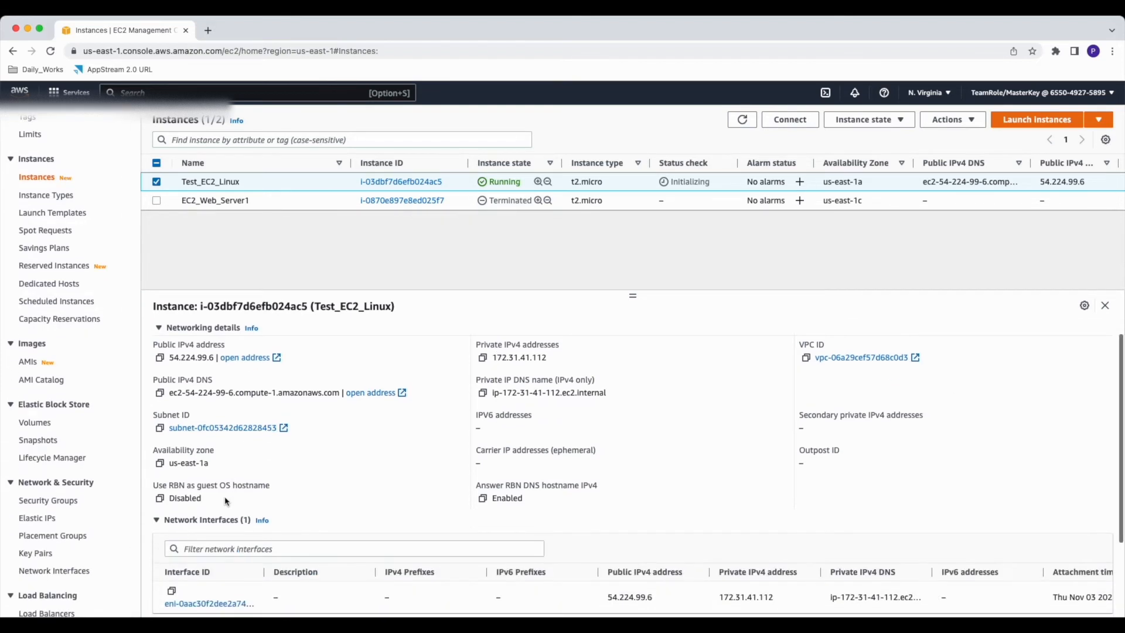
scroll(215, 478, down, 3)
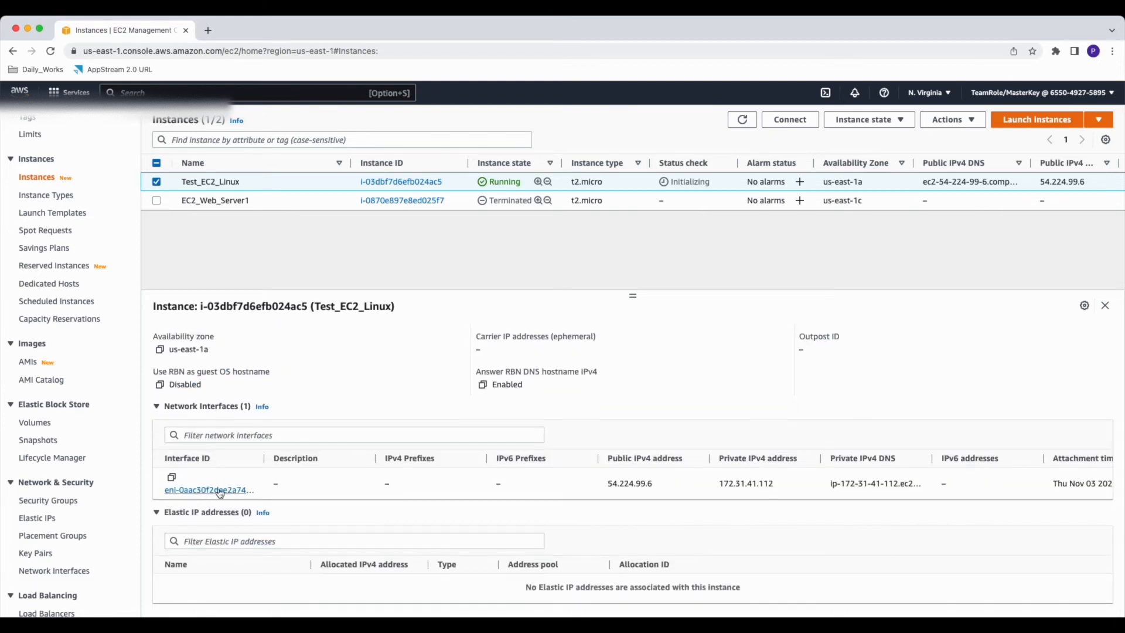
scroll(219, 492, up, 5)
Review the block devices and the system and instance status checks of Test_EC2_Linux.
click(347, 339)
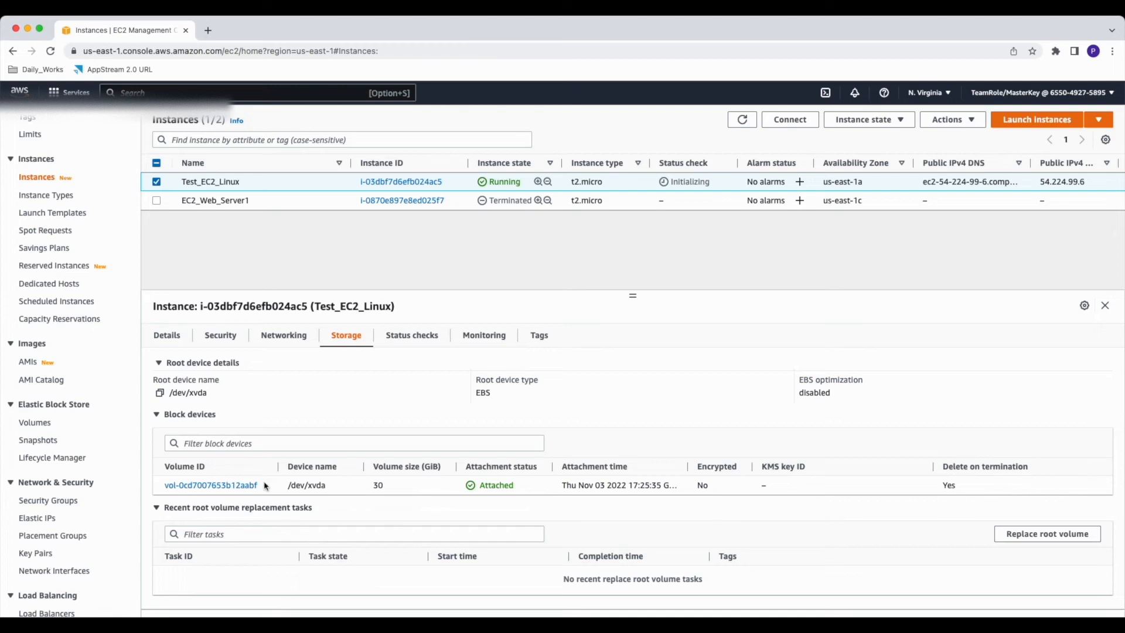
click(412, 338)
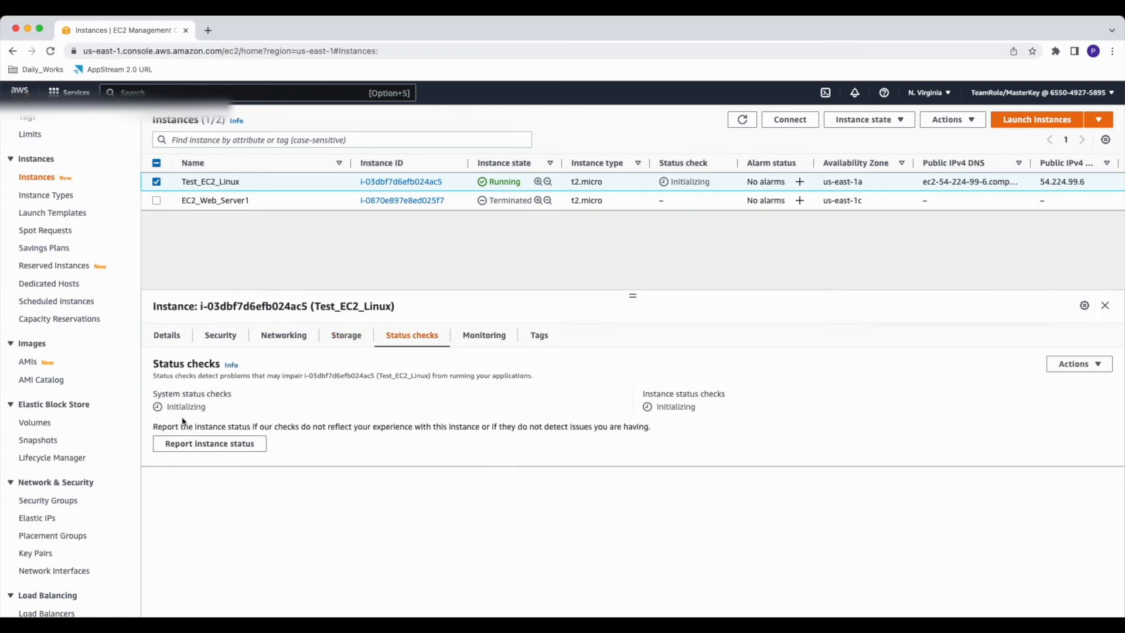
drag(167, 407, 221, 409)
Examine the monitoring graphs of Test_EC2_Linux for CPU utilization, status checks, network traffic and disk activity.
click(484, 336)
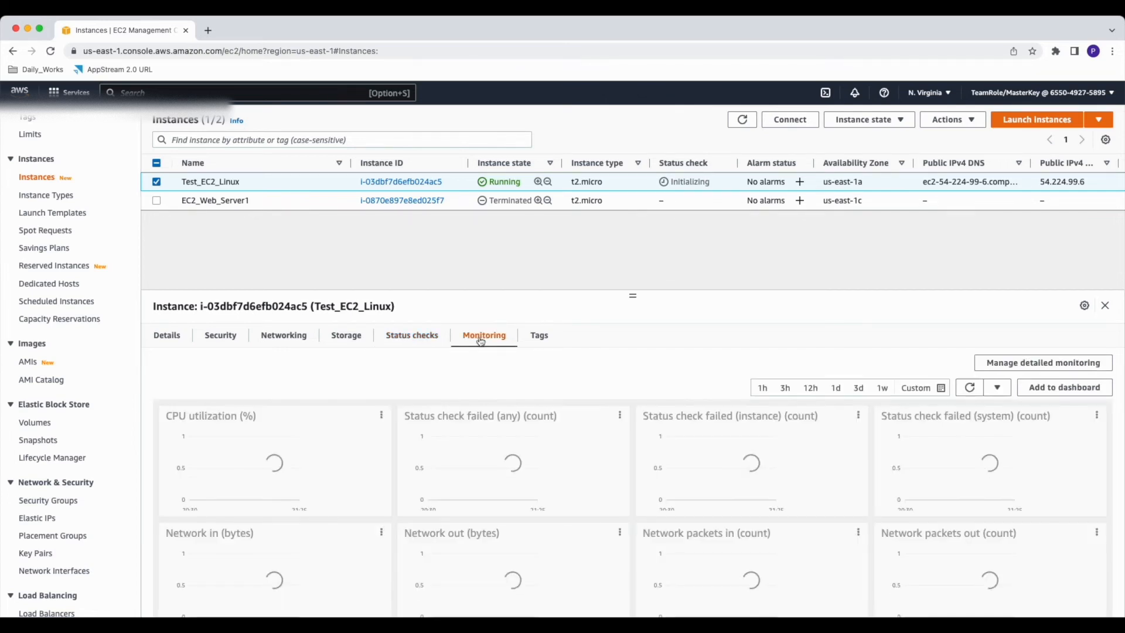
scroll(541, 473, down, 2)
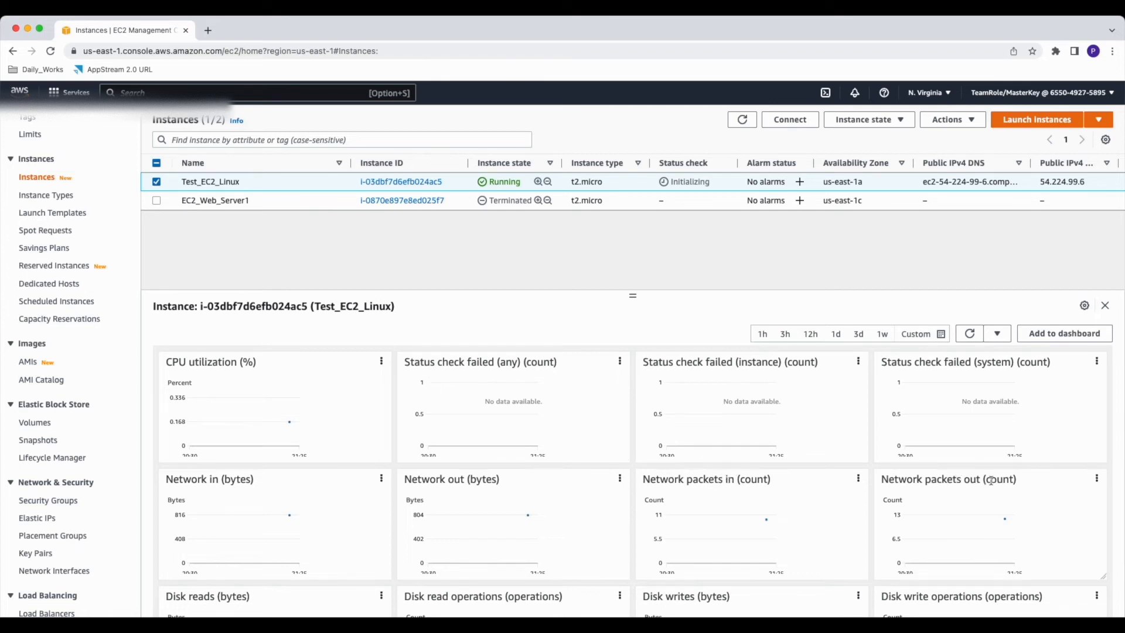
scroll(306, 423, down, 1)
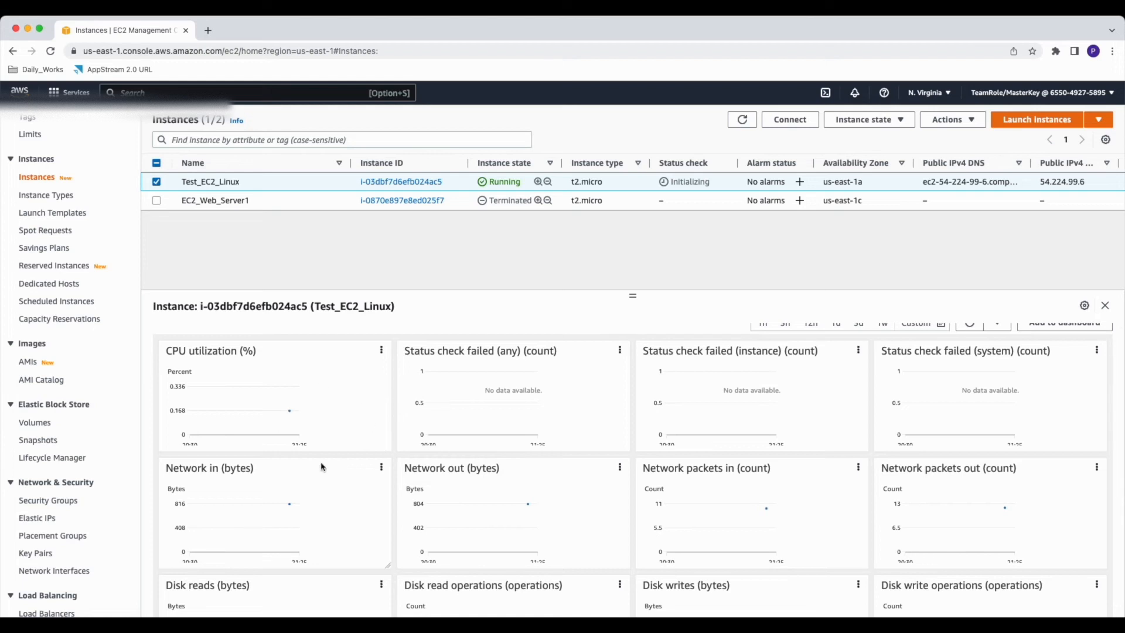
scroll(300, 450, up, 2)
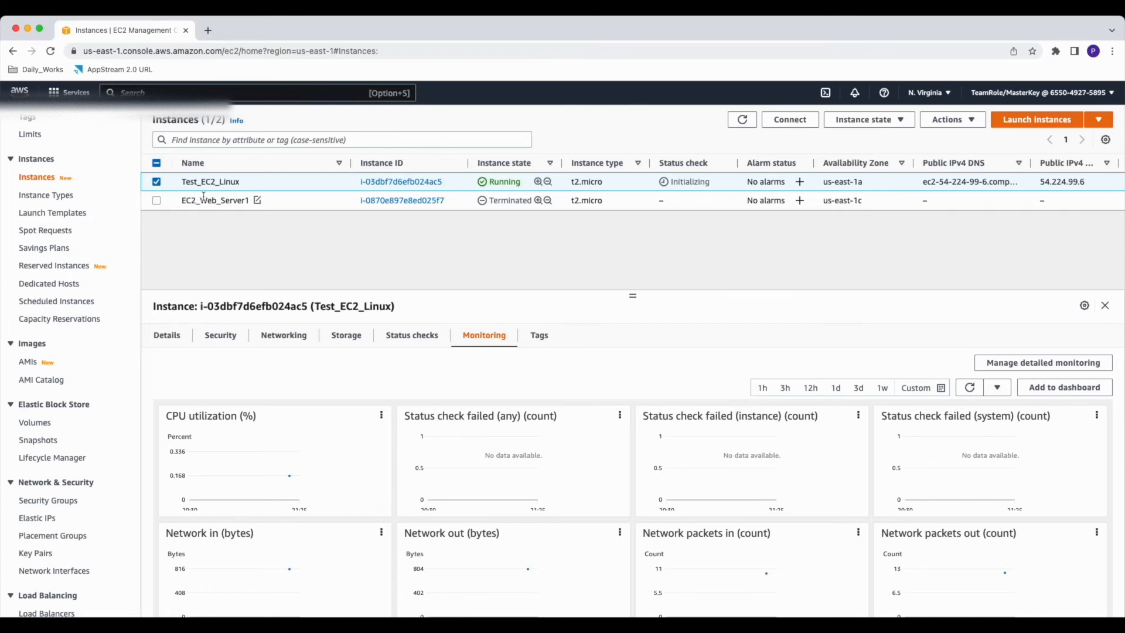
mouse_move(295, 501)
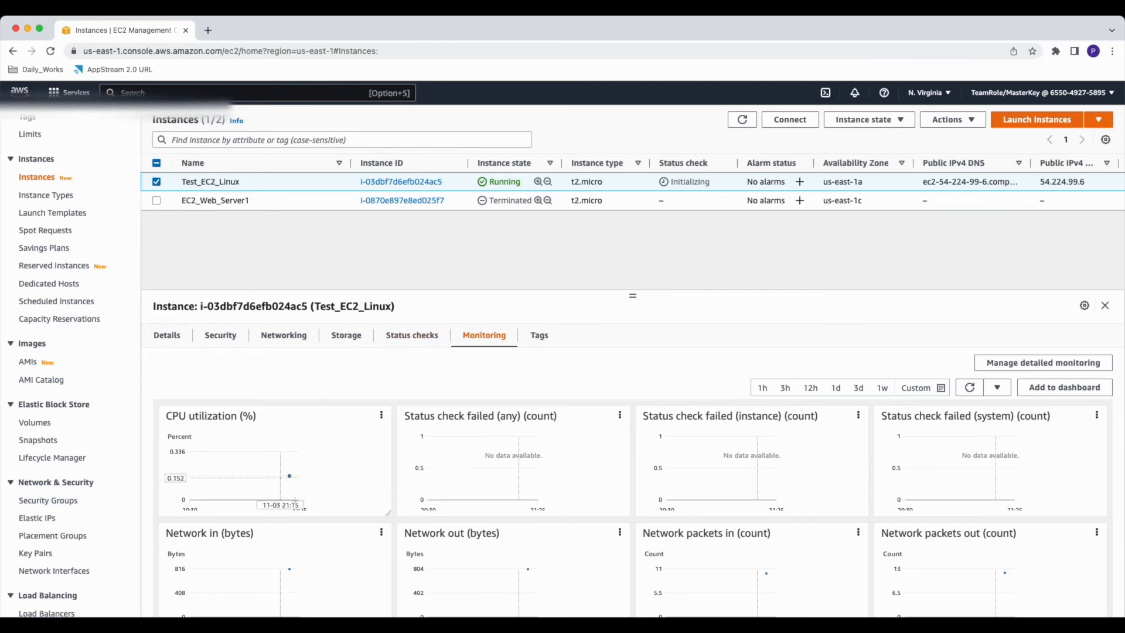
scroll(644, 482, down, 2)
scroll(645, 482, down, 2)
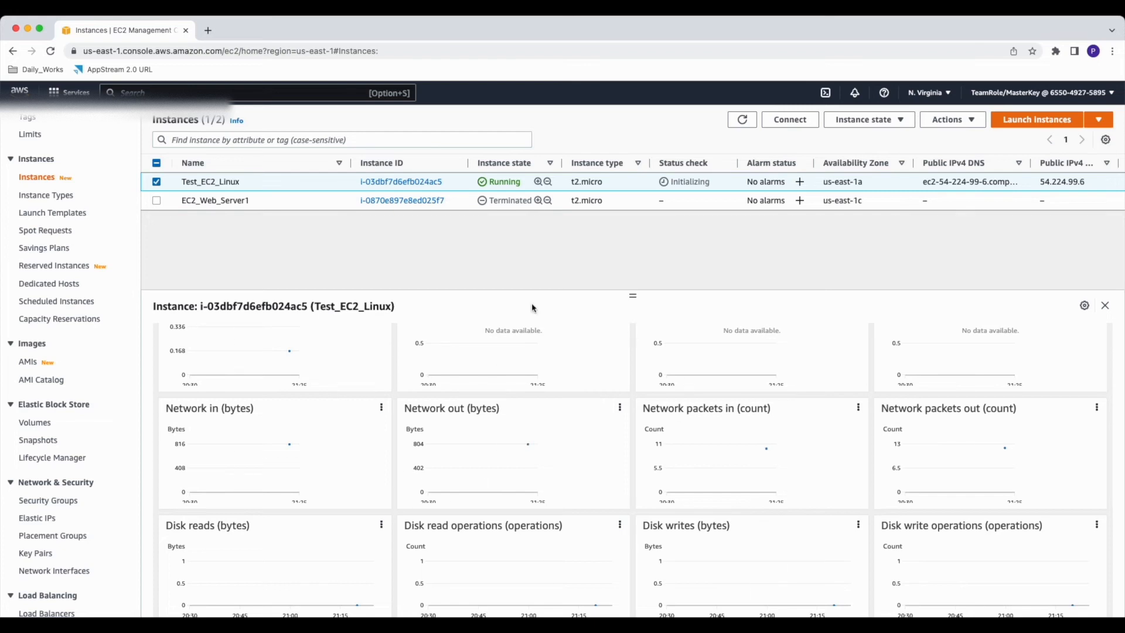
scroll(450, 455, up, 4)
Recheck the system and instance reachability status checks of Test_EC2_Linux.
click(157, 183)
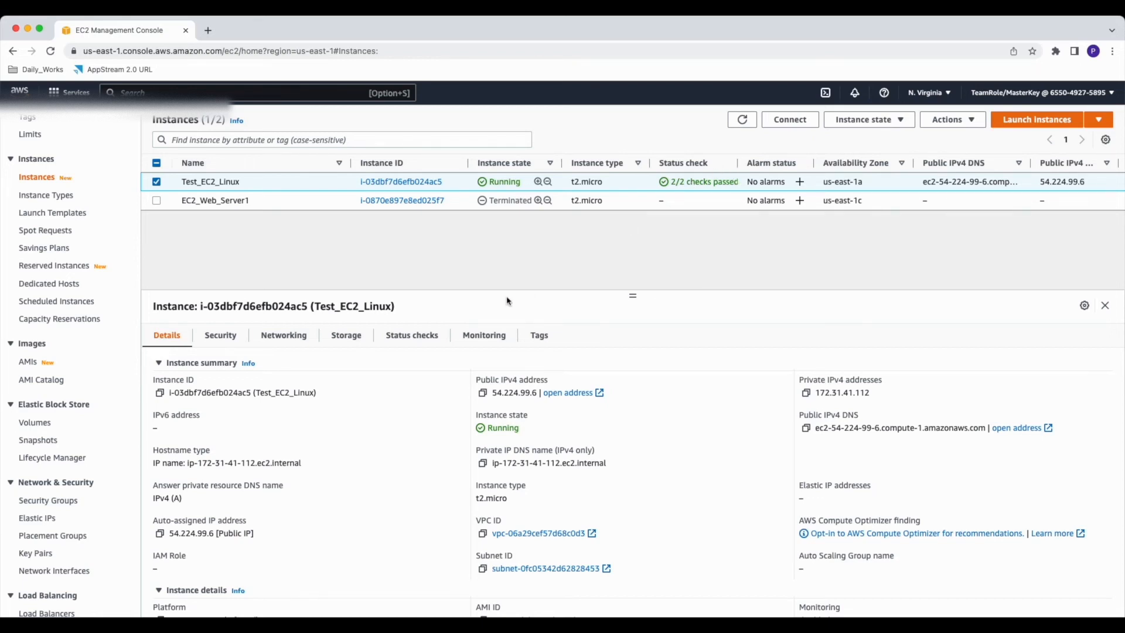
click(411, 337)
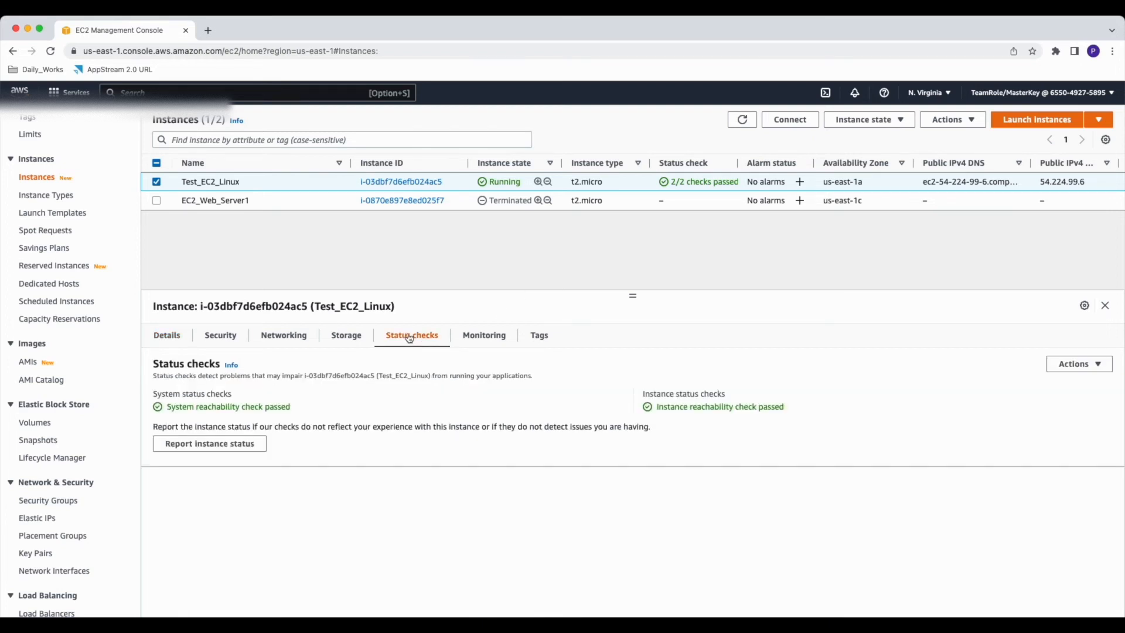
drag(166, 407, 292, 412)
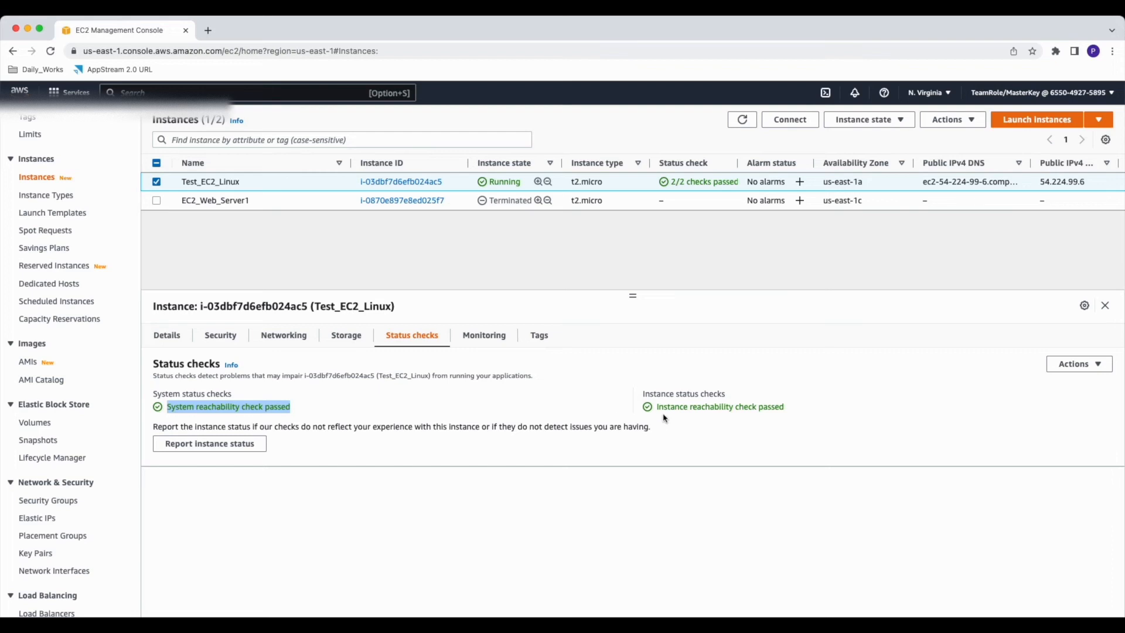
click(789, 412)
drag(788, 412, 668, 408)
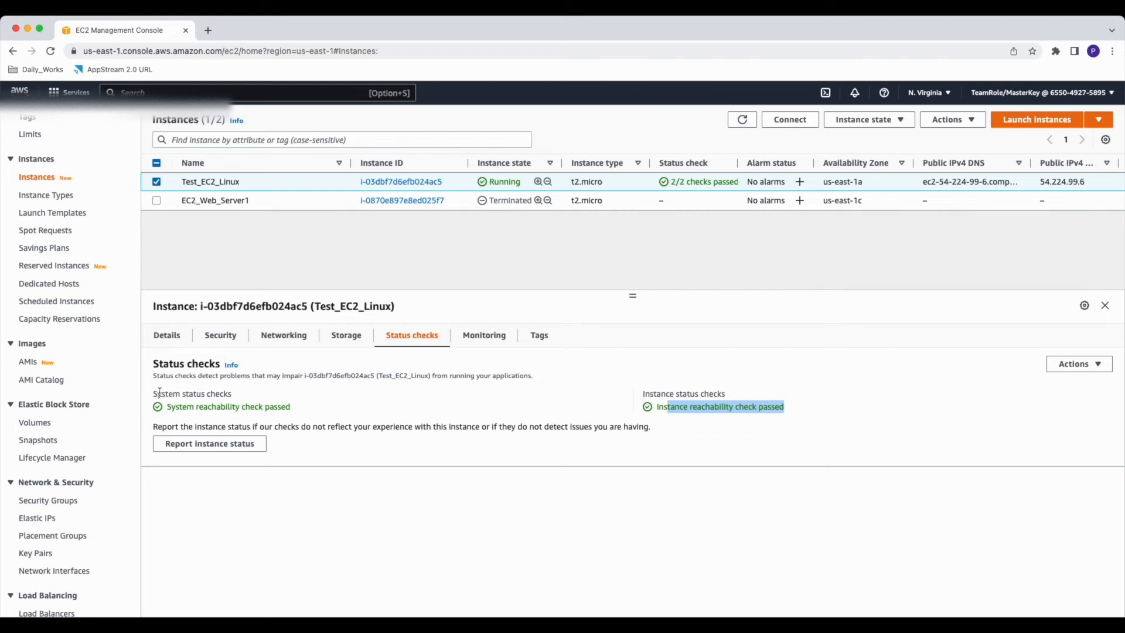
drag(154, 394, 252, 404)
drag(733, 395, 628, 396)
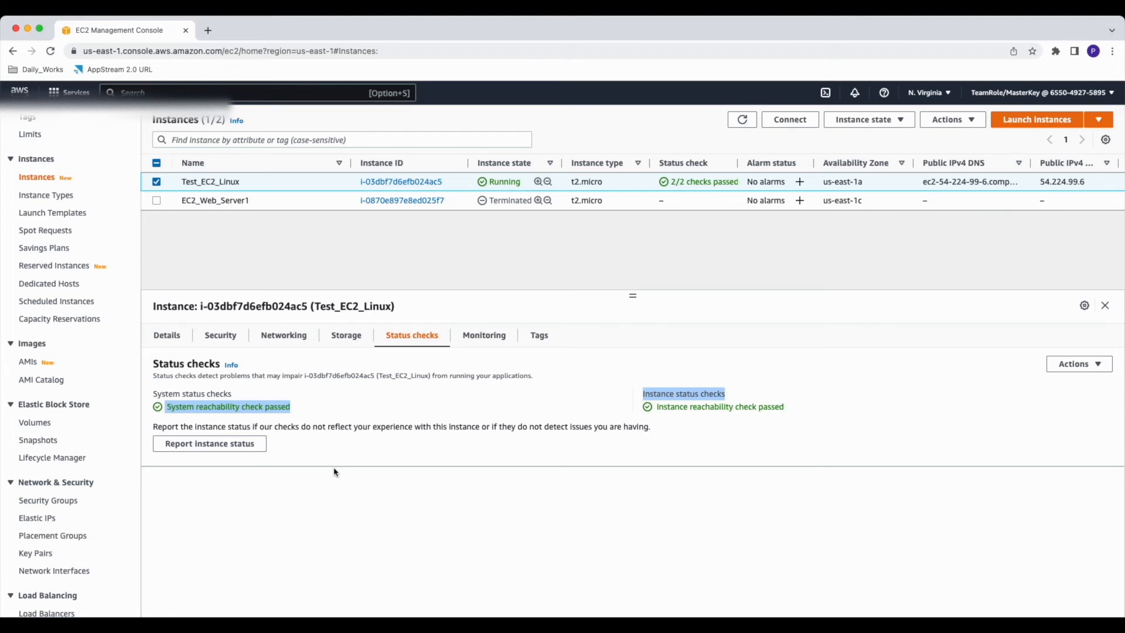
Connect to the Test_EC2_Linux instance through EC2 Instance Connect with the user name ec2-user.
click(159, 183)
click(158, 183)
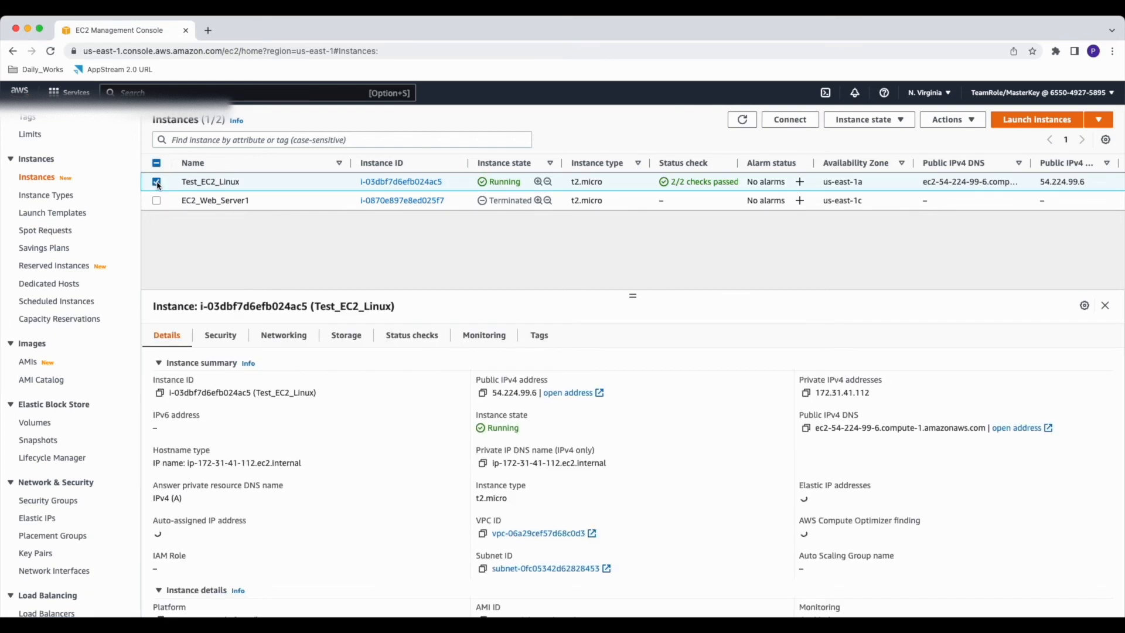
click(792, 120)
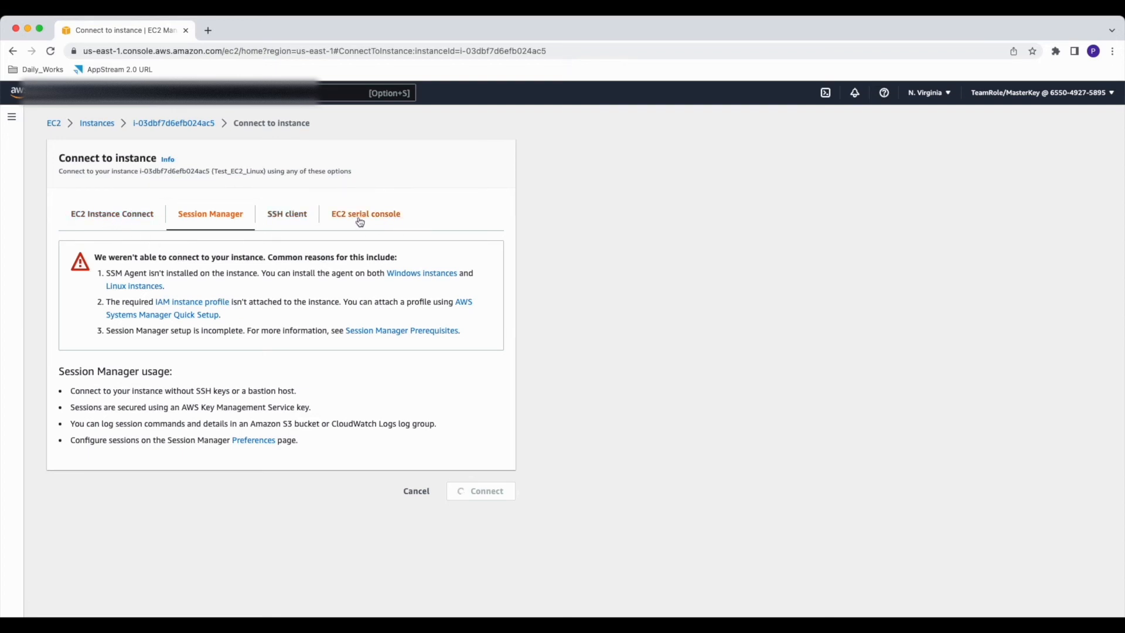
click(118, 221)
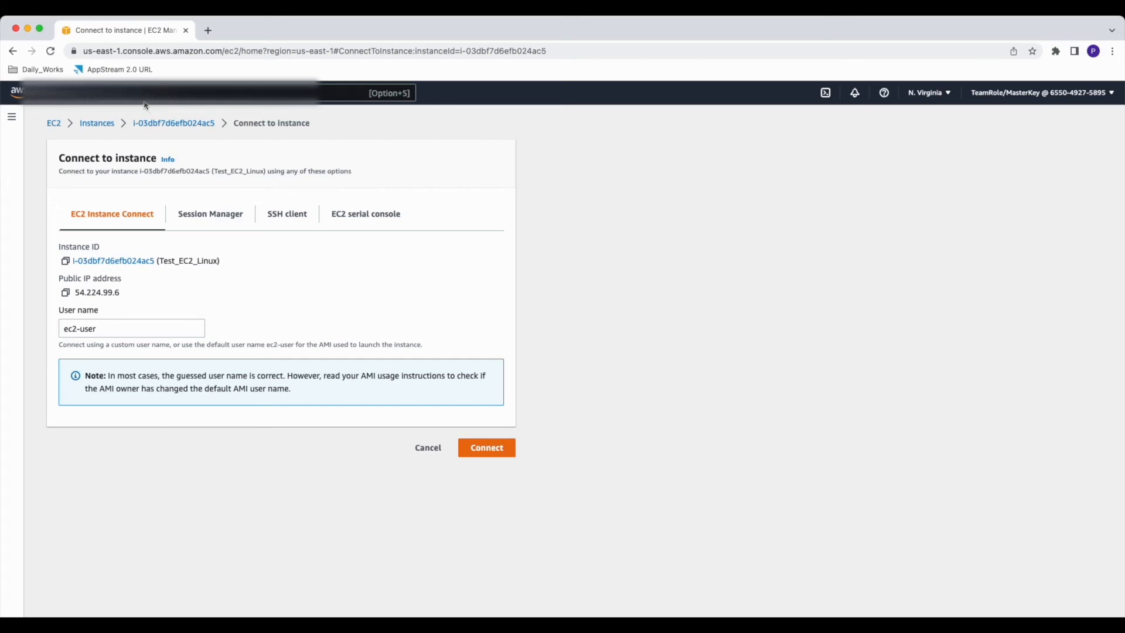
click(486, 450)
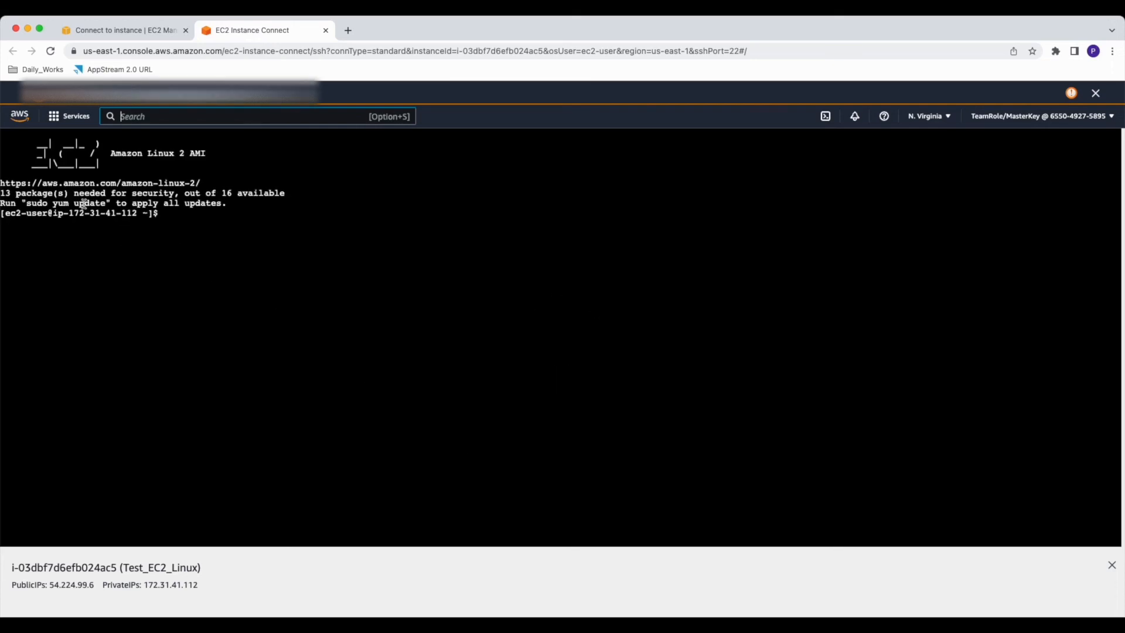
Switch to the root user in the instance's terminal with the command sudo su.
click(168, 211)
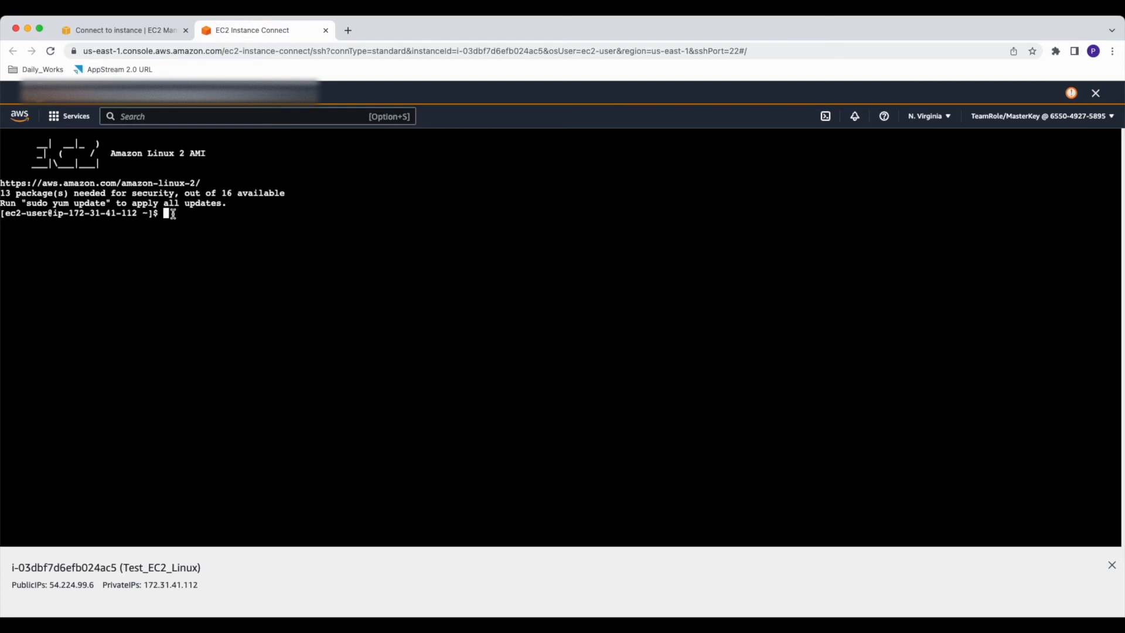
text(sude su)
key(Return)
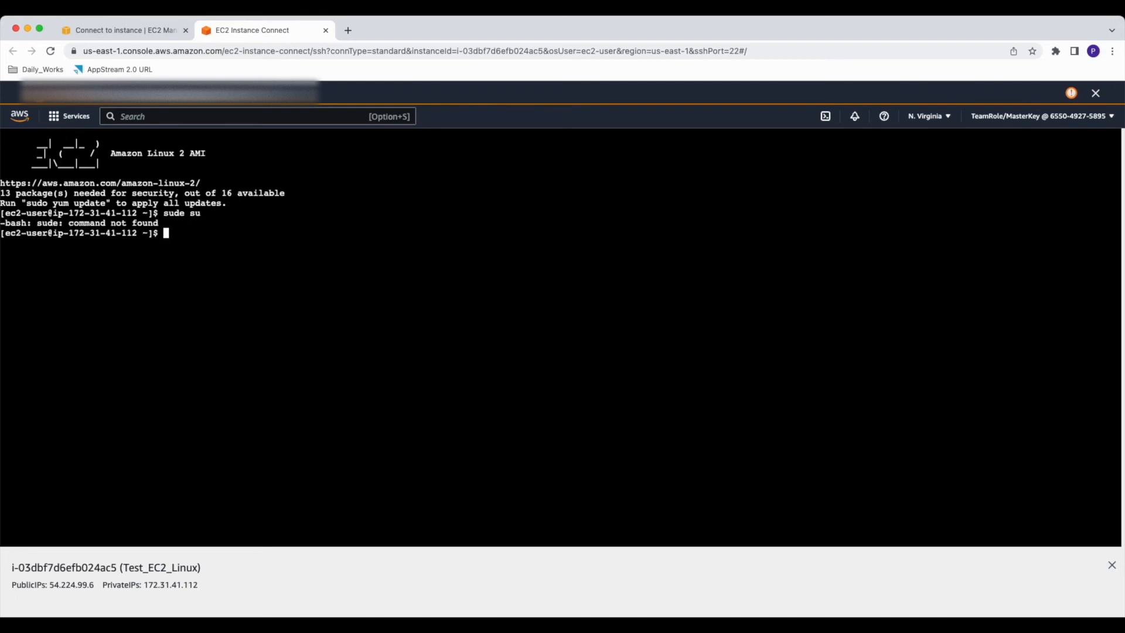
text(sudo su)
key(Return)
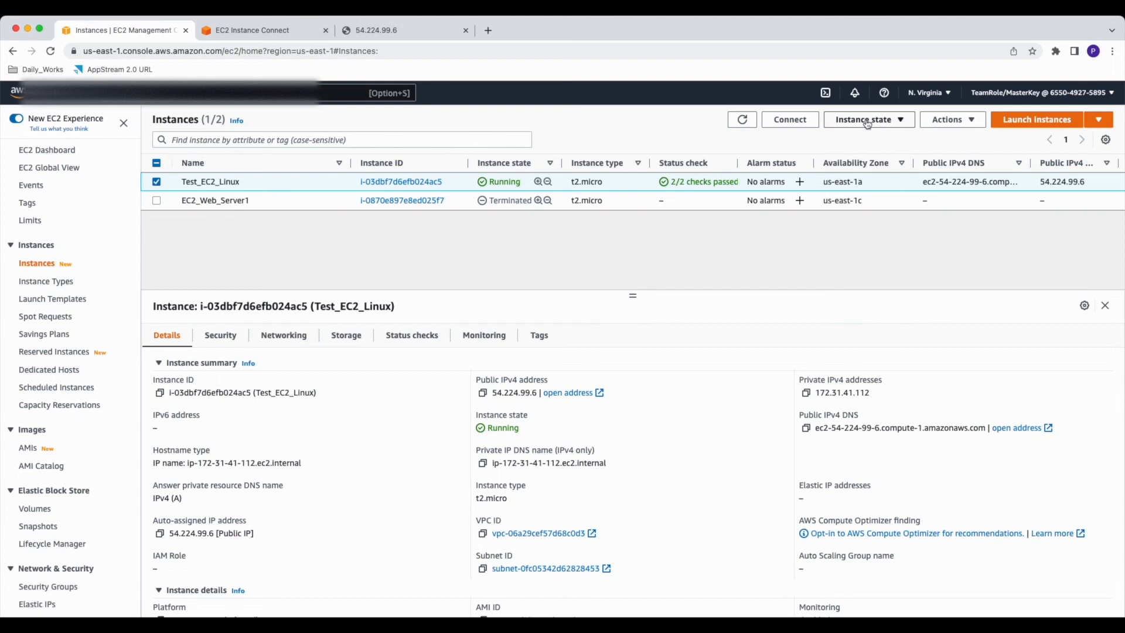
Terminate the running Test_EC2_Linux instance and confirm the termination.
click(888, 124)
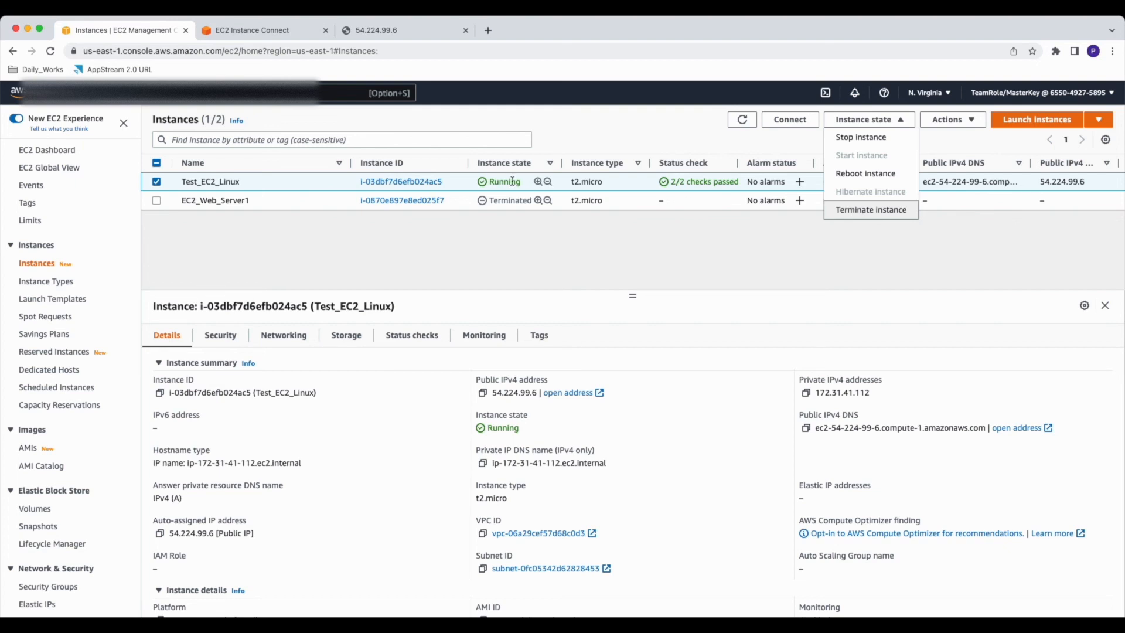
click(857, 212)
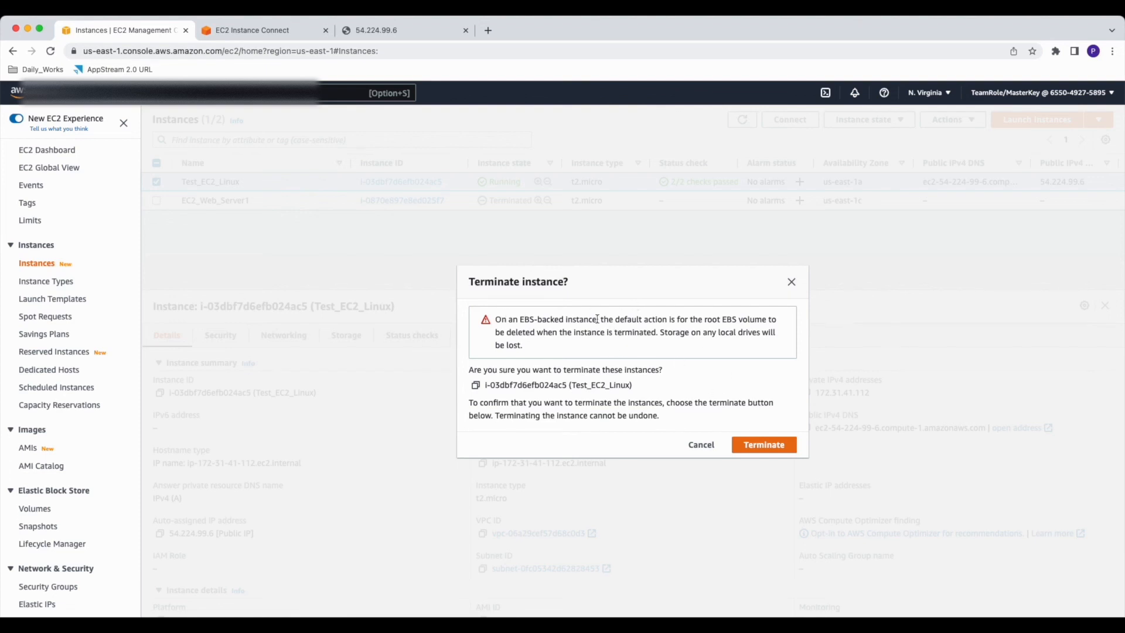
click(761, 449)
Refresh the instances list and select Test_EC2_Linux to check its instance state.
click(739, 149)
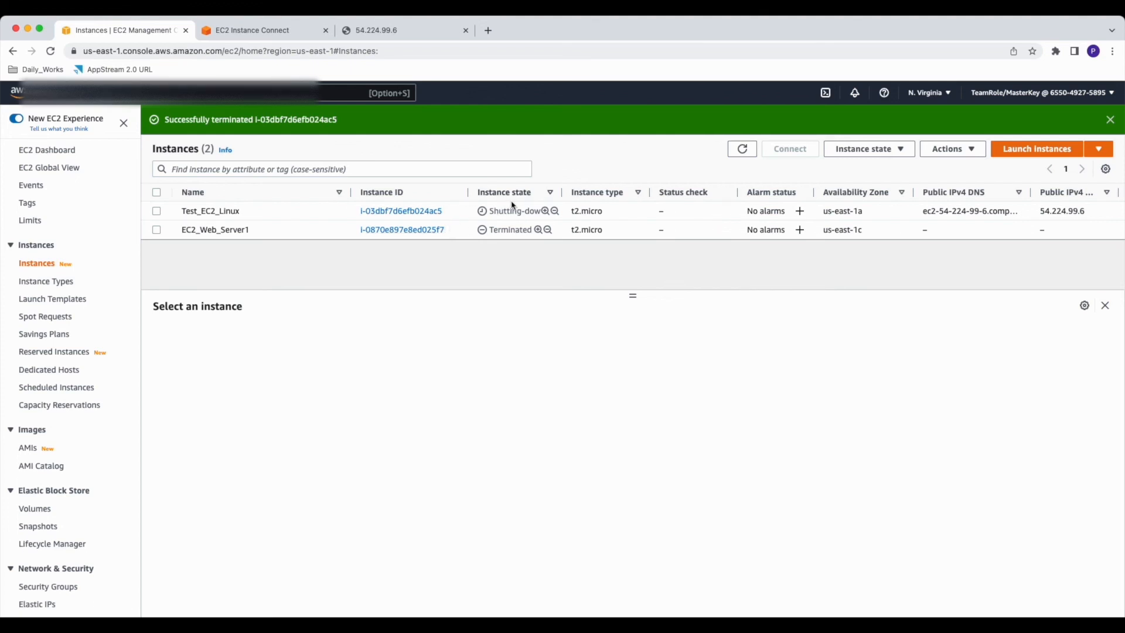
click(741, 150)
click(574, 211)
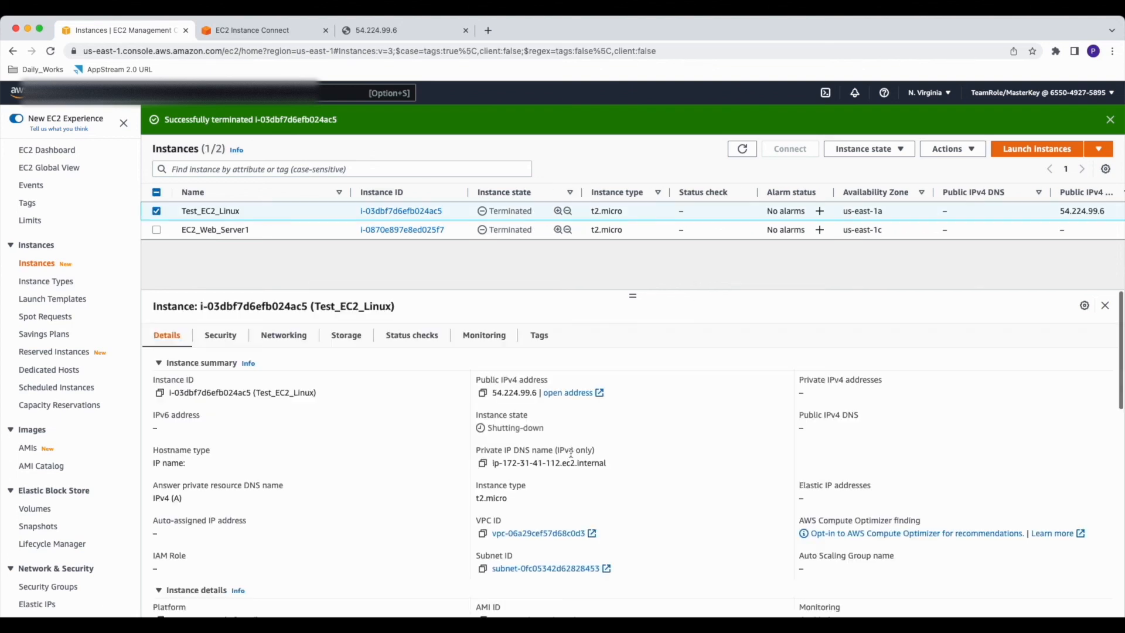